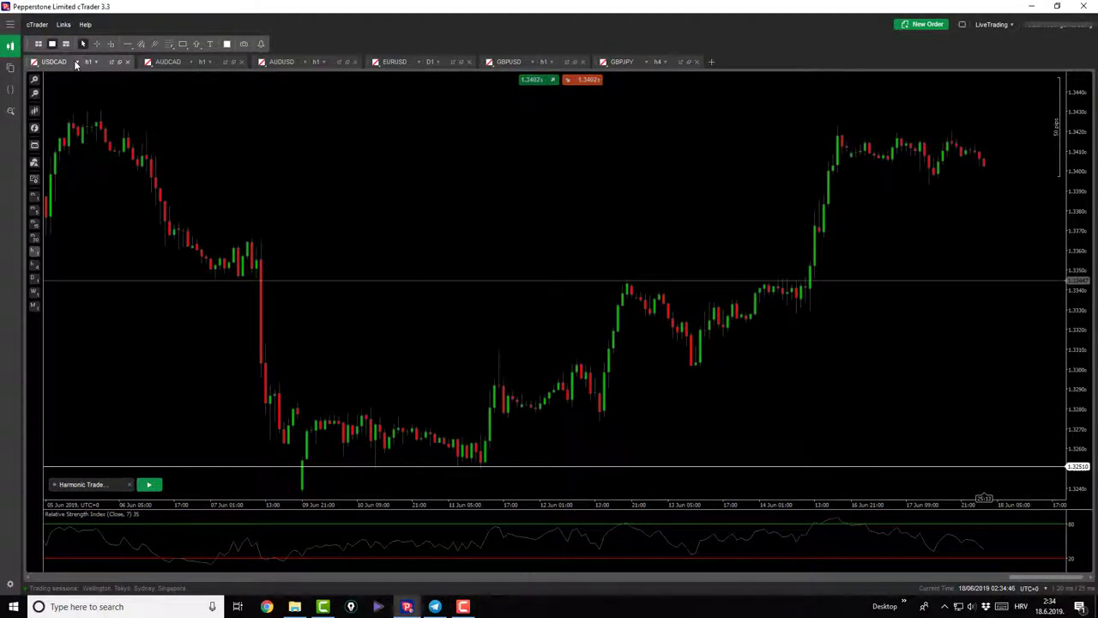
- Run Harmonic Trader on the USDCAD hourly chart and draw a bearish Bat pattern from the 5 June high through A, B and C to D on 14 June
click(34, 93)
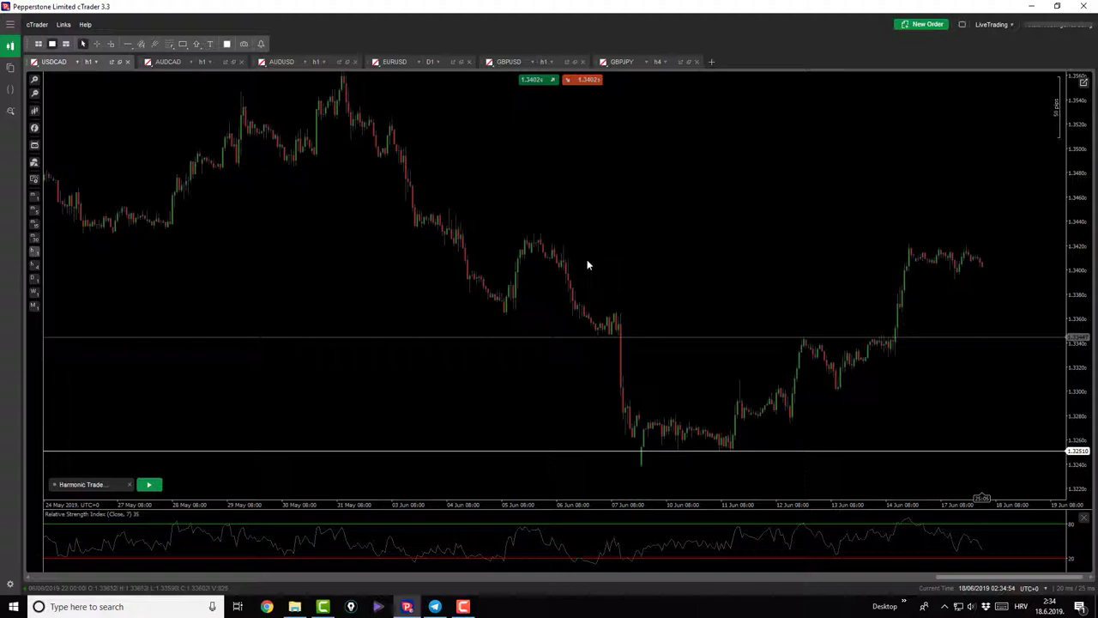
click(149, 484)
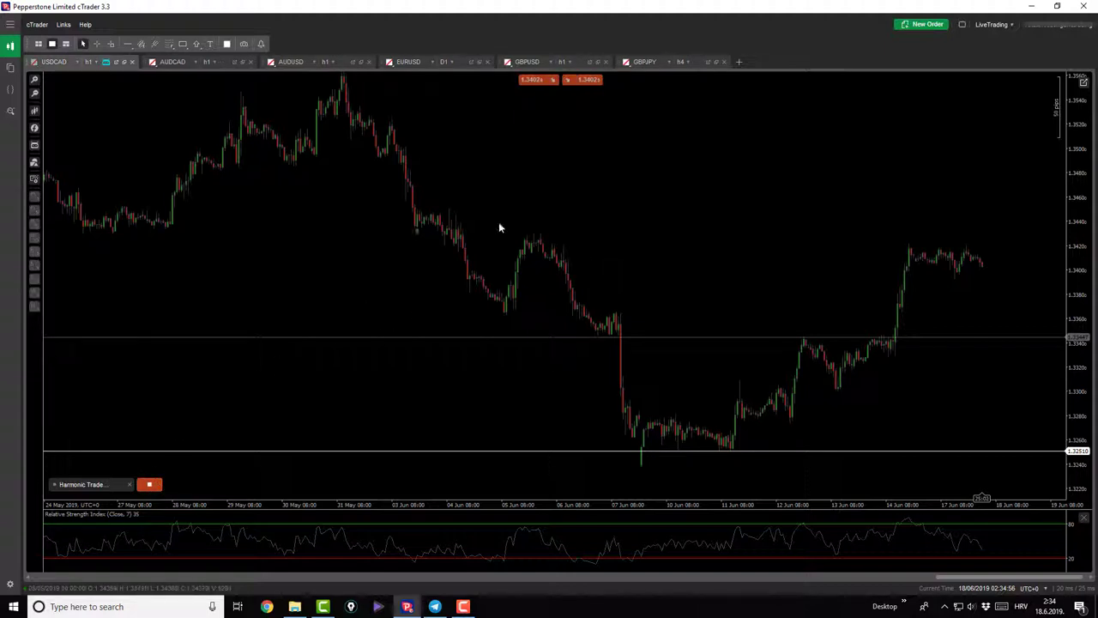
click(533, 223)
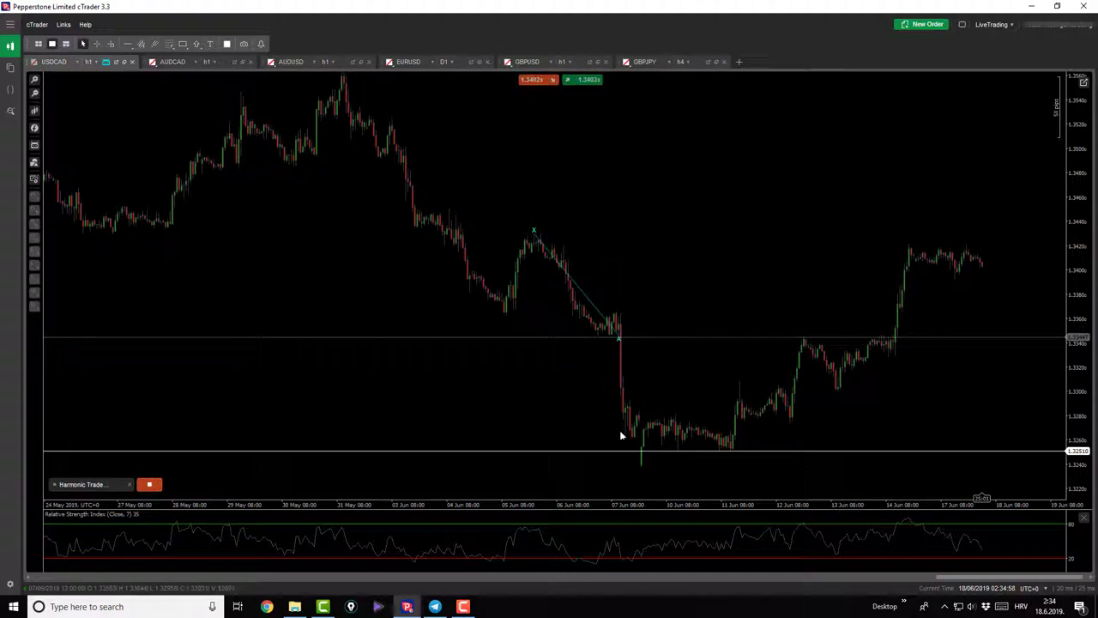
click(641, 483)
click(802, 289)
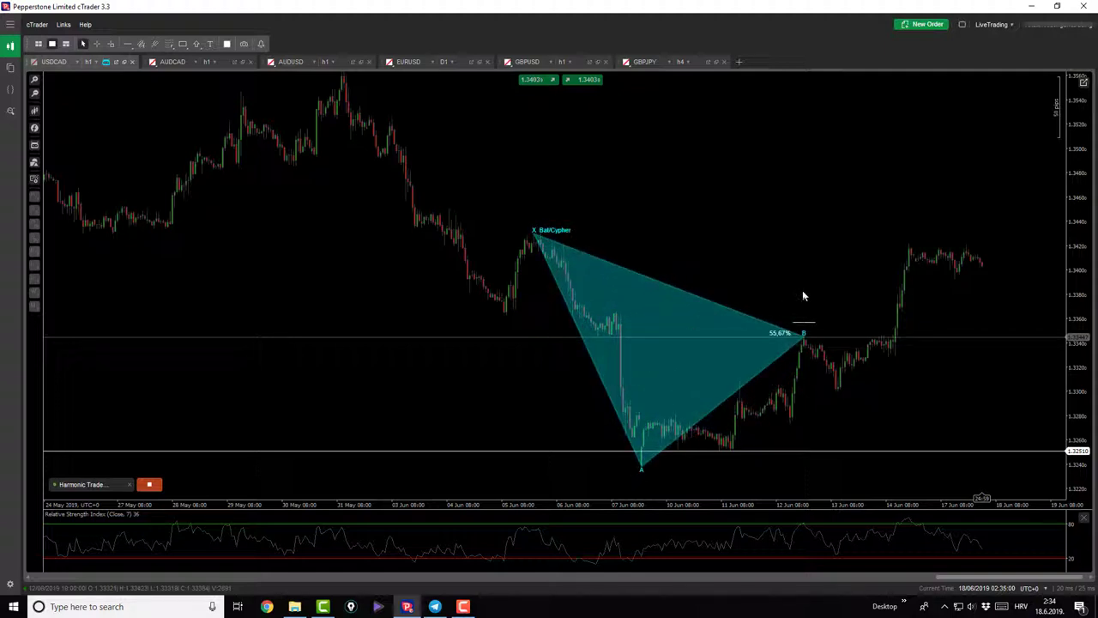
click(837, 426)
click(905, 278)
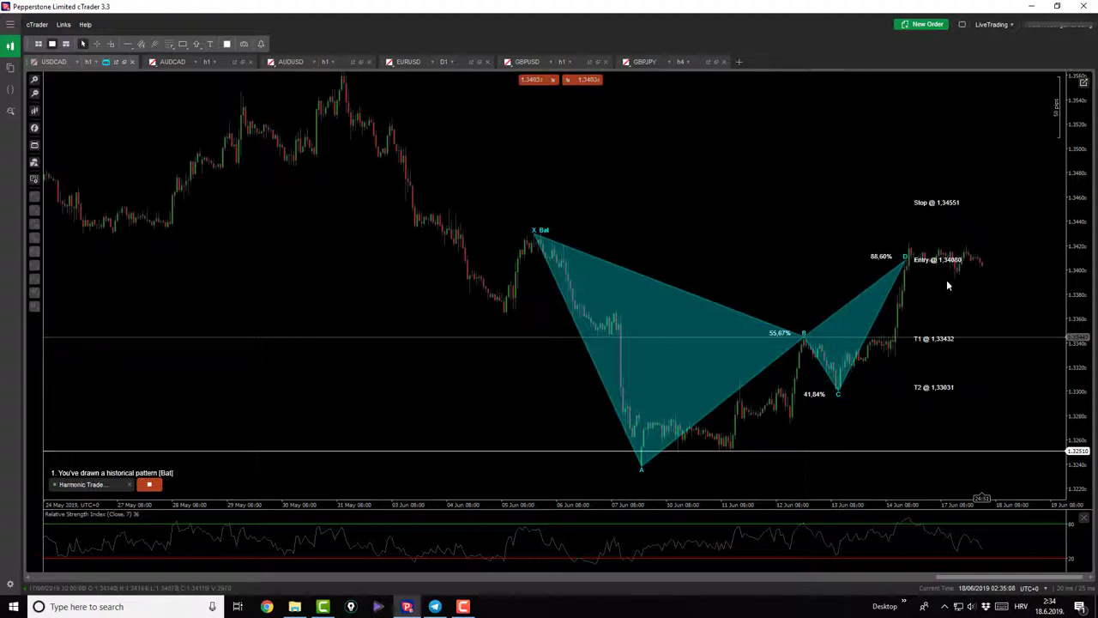
- Add a horizontal line at about 1.34245, just below the Bat pattern's X high
click(34, 79)
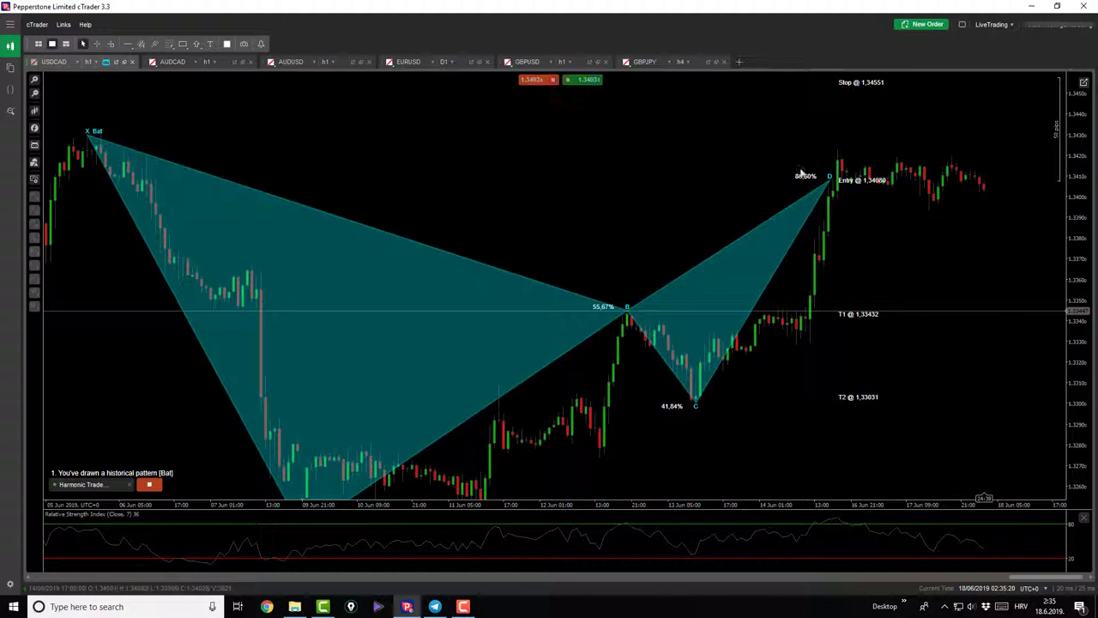
click(127, 44)
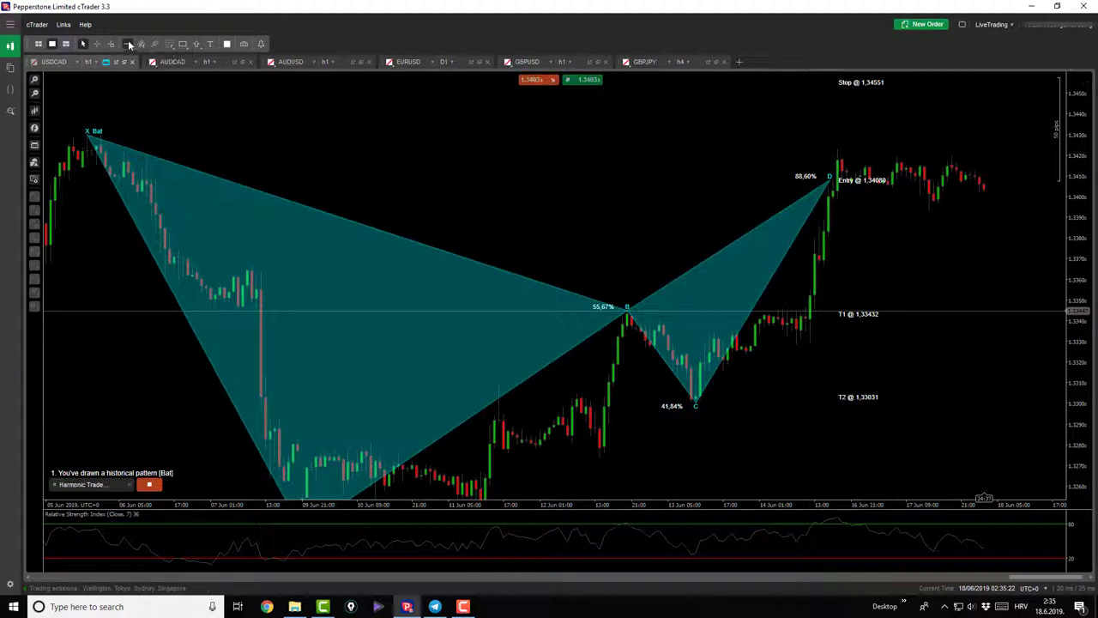
click(149, 145)
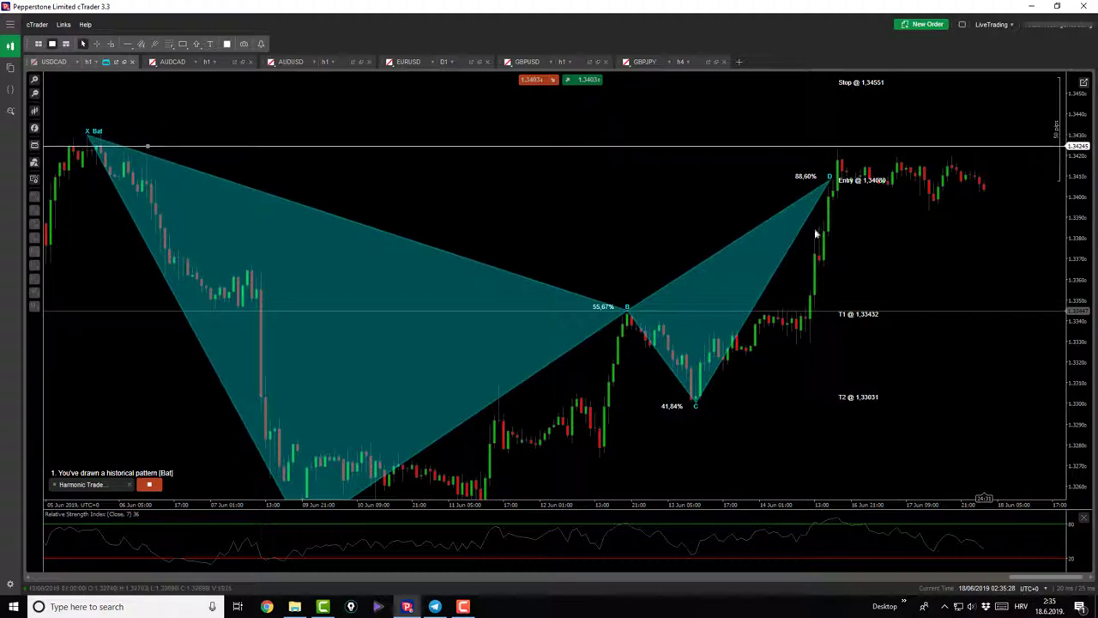
- Delete the horizontal line through point B and the one just below the X high on the USDCAD chart
click(956, 309)
key(Delete)
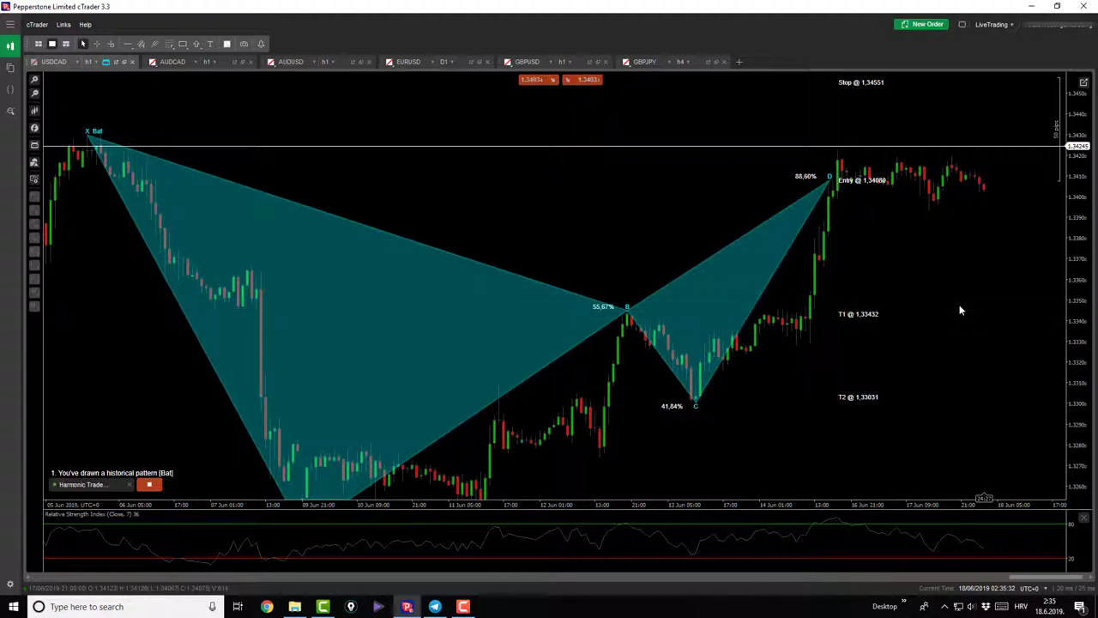
click(927, 146)
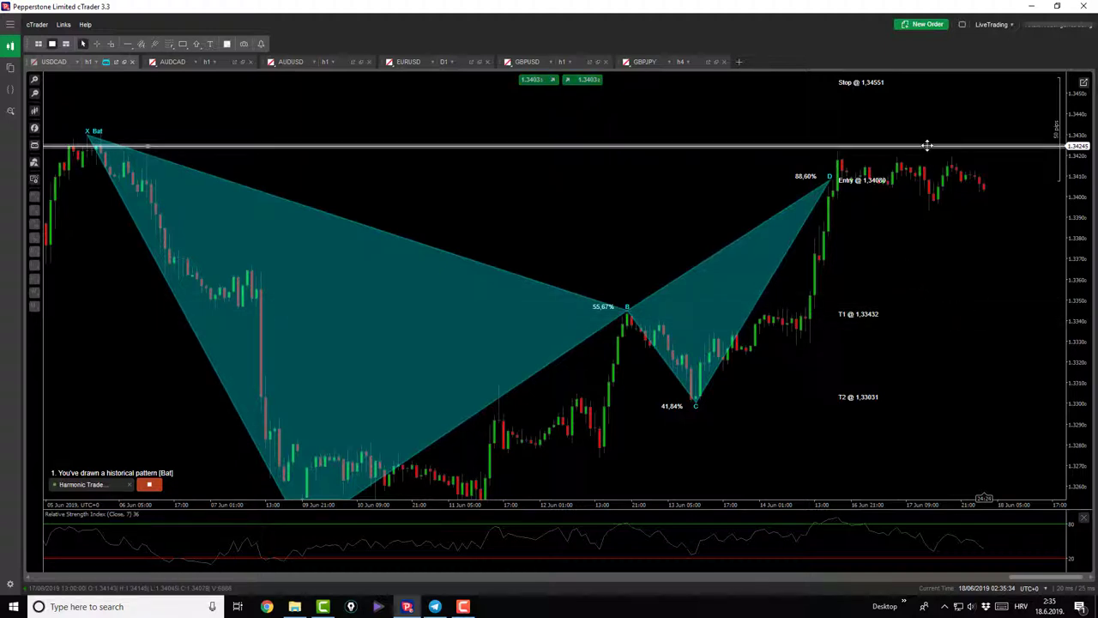
key(Delete)
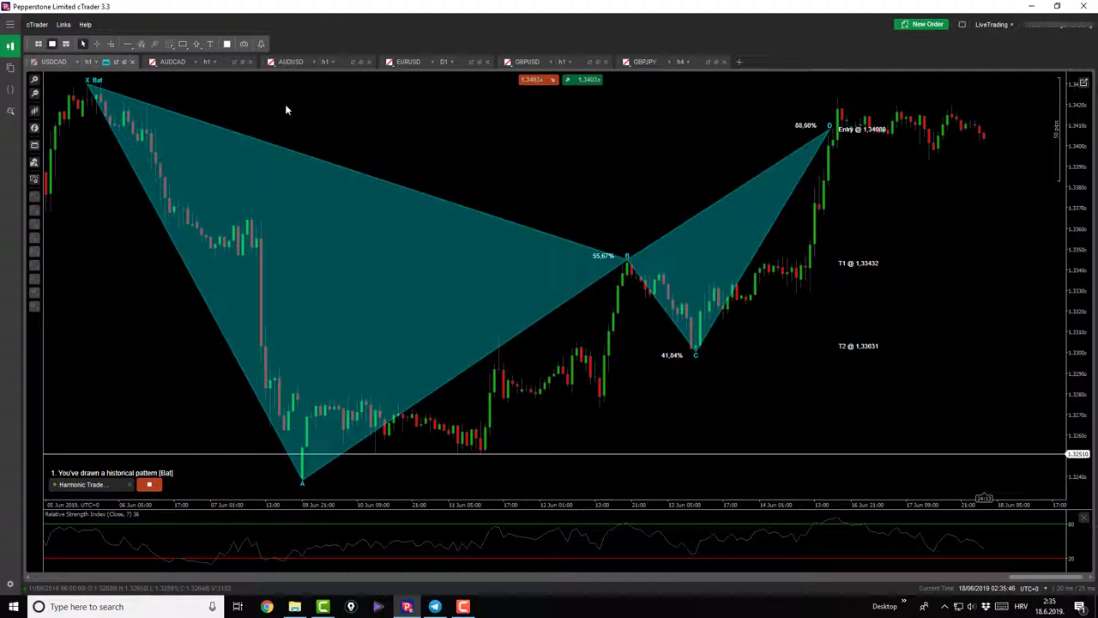
- Open the AUDCAD hourly chart and examine its recent price swings with the crosshair
click(175, 61)
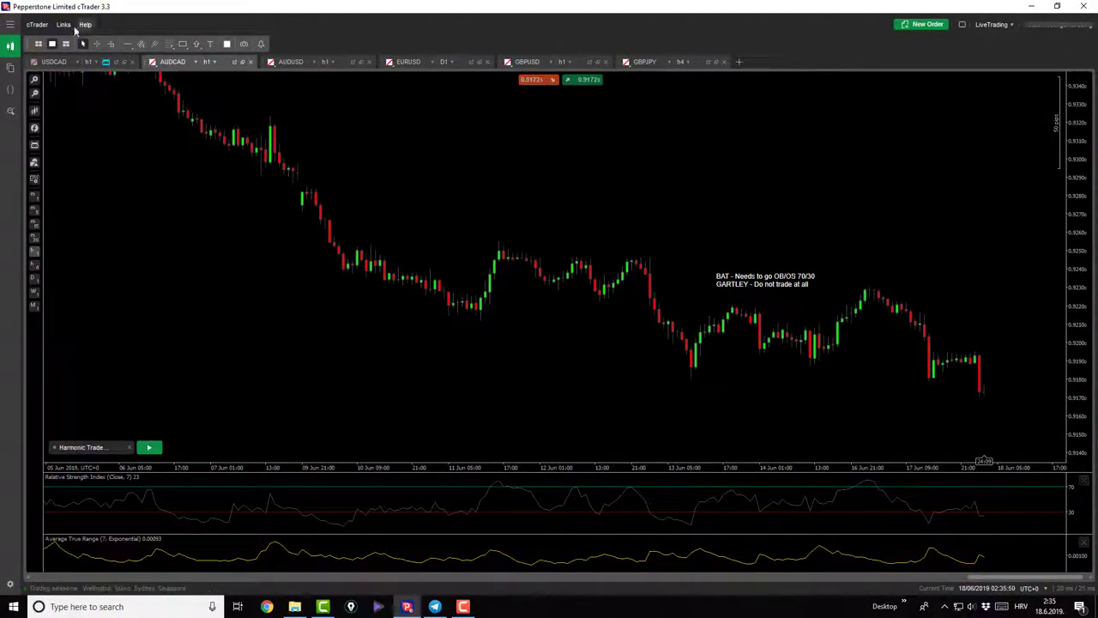
click(98, 44)
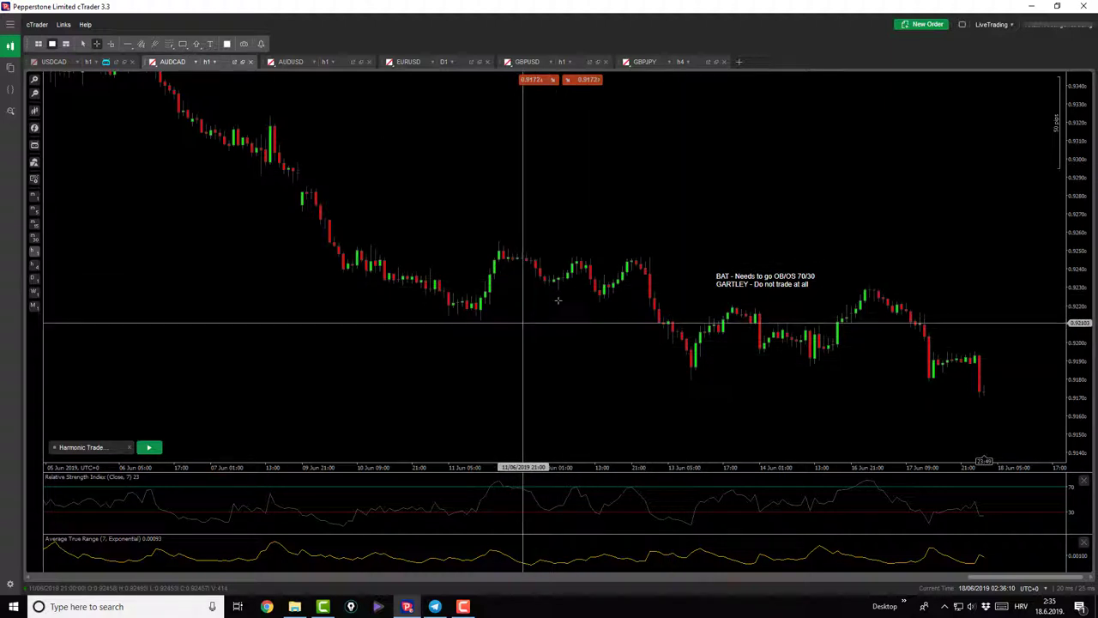
- Open the AUDUSD hourly chart and move its horizontal line down to about 0.68633 at the 14 June lows
click(290, 62)
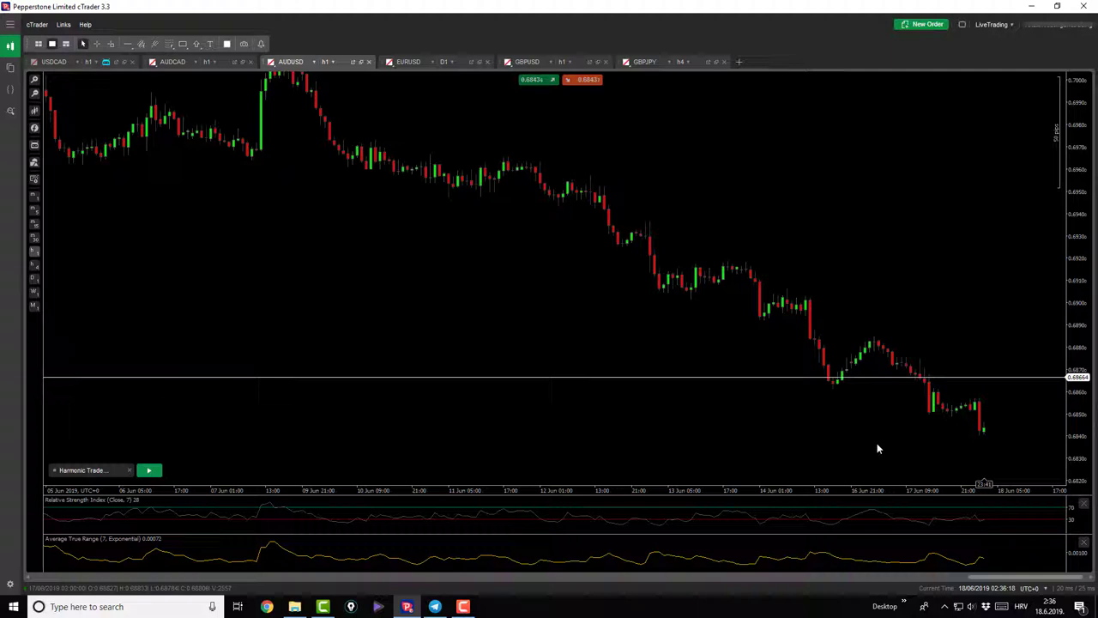
drag(877, 443, 848, 374)
drag(849, 319, 824, 325)
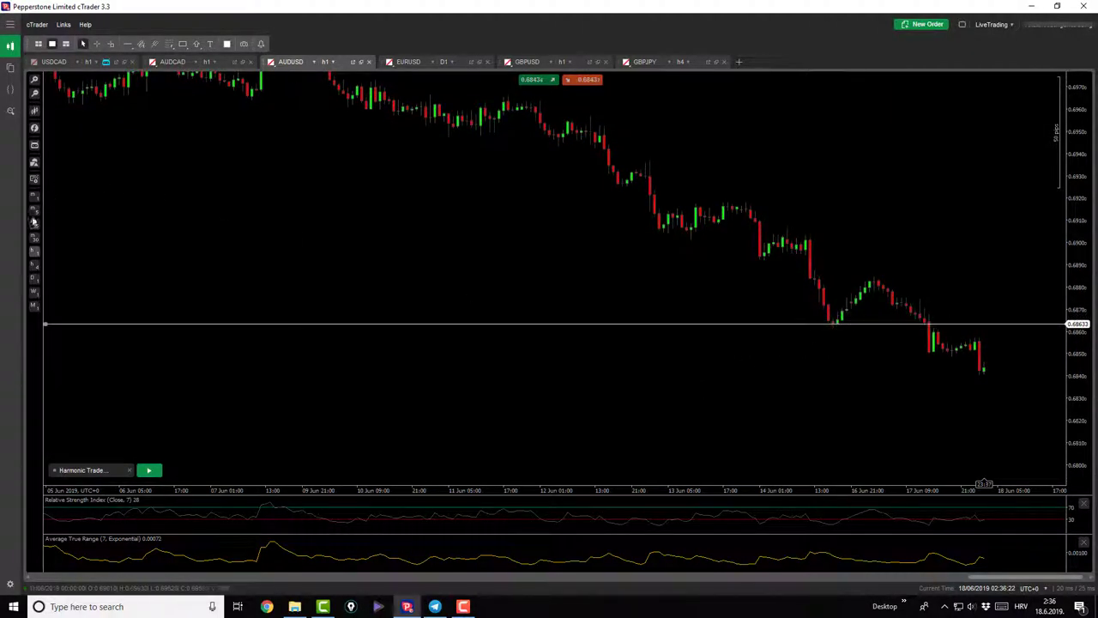
- Set the AUDUSD chart to the h4 timeframe and draw a bearish Gartley pattern with Harmonic Trader on the early June highs
click(34, 264)
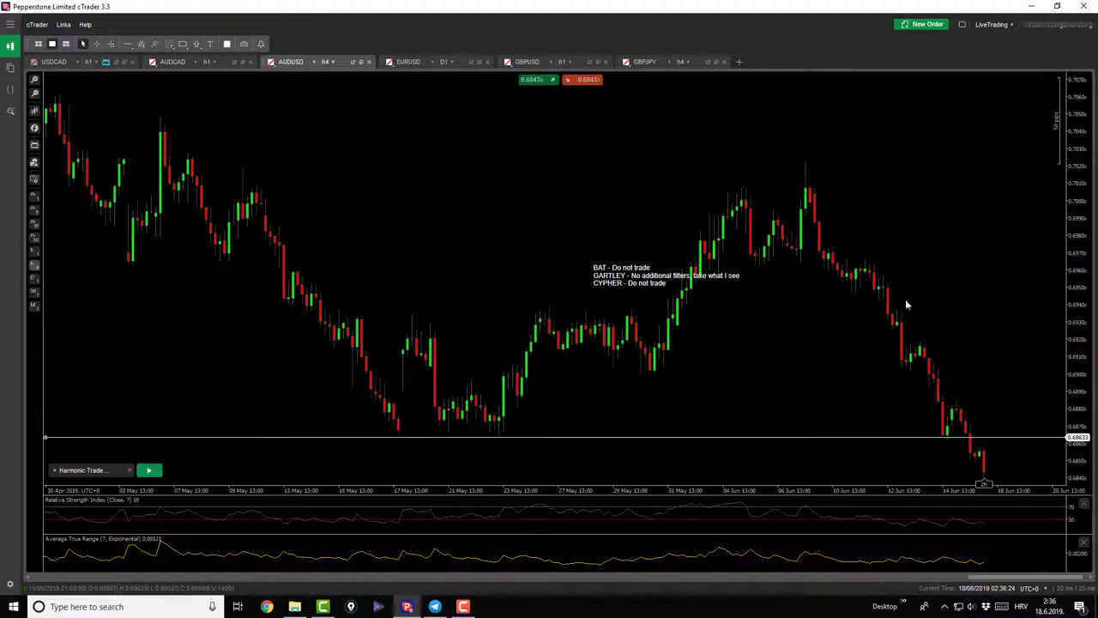
scroll(972, 349, down, 1)
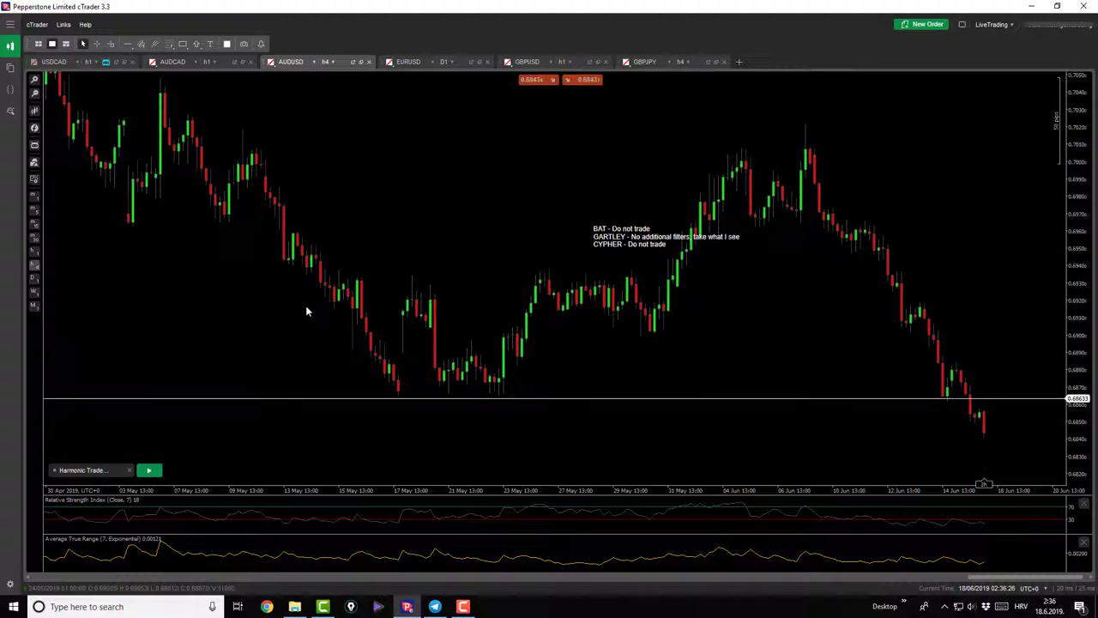
scroll(301, 415, up, 1)
click(158, 470)
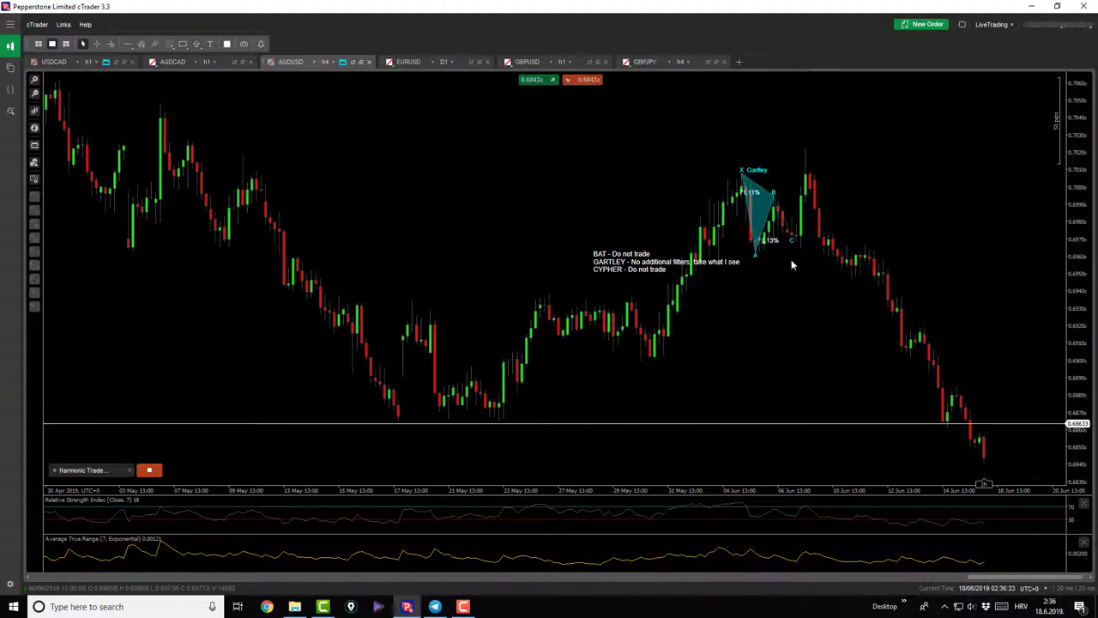
click(805, 180)
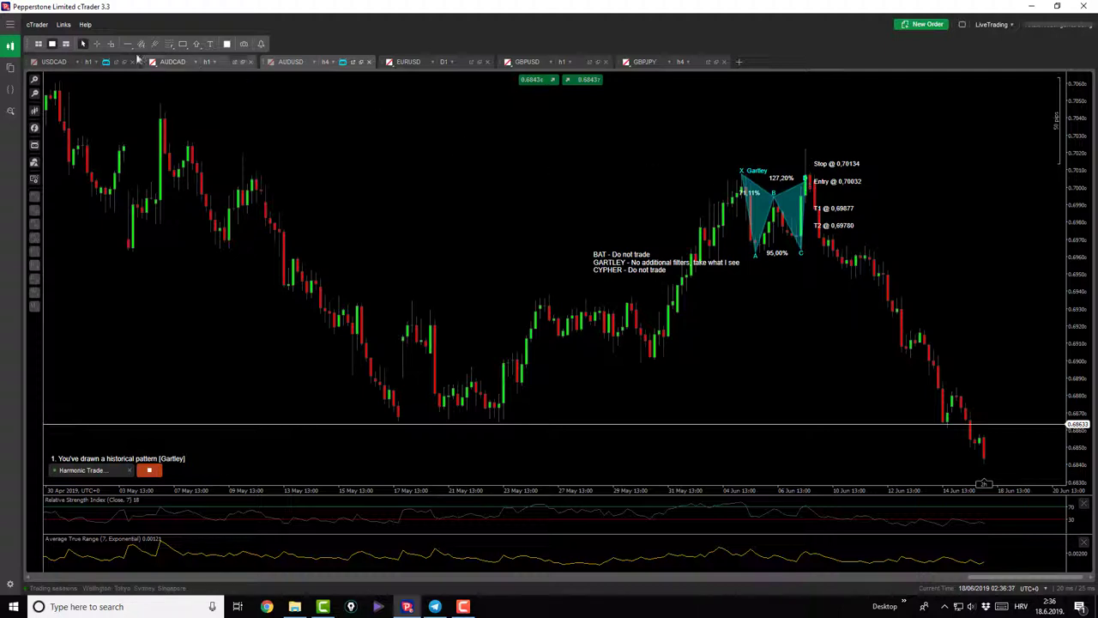
- Measure the distance from the Gartley entry to the stop level and to the latest AUDUSD low
click(98, 45)
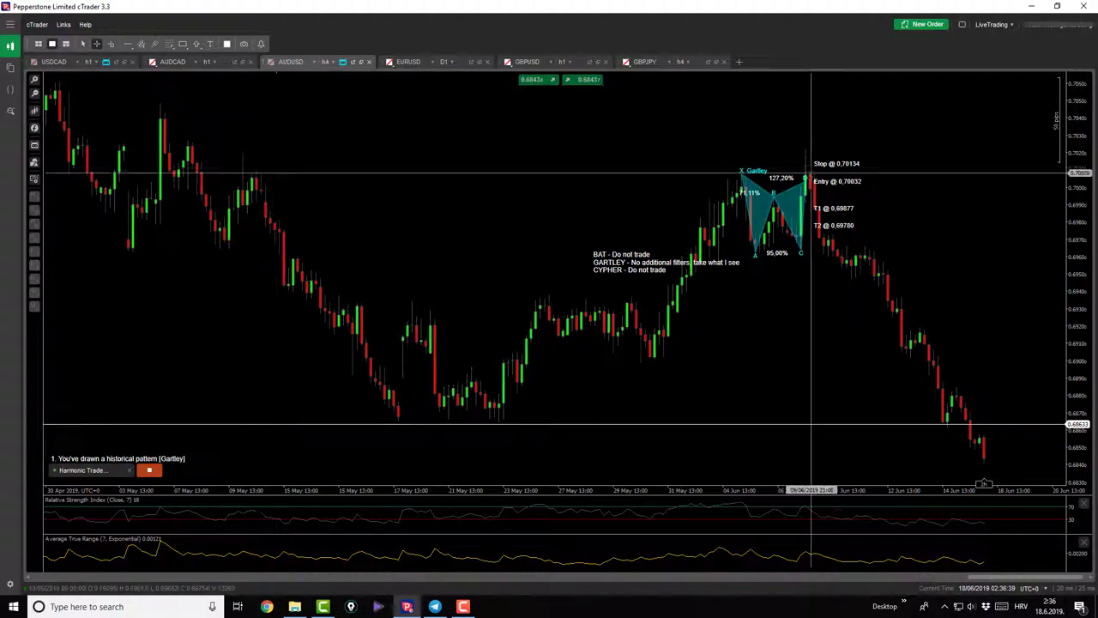
drag(813, 180, 842, 158)
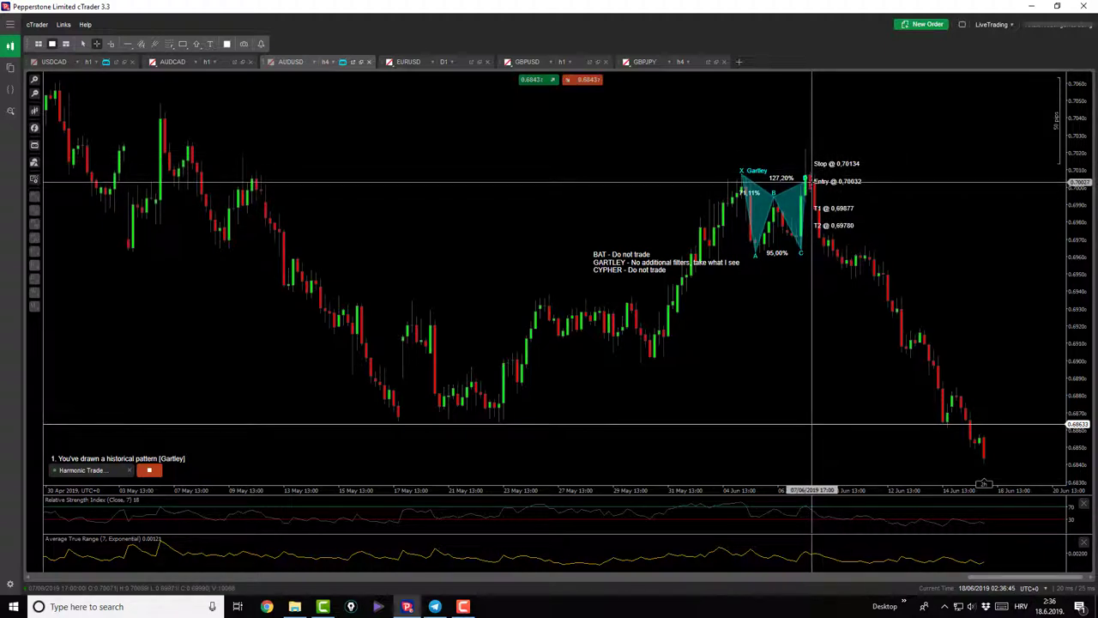
drag(812, 182, 985, 459)
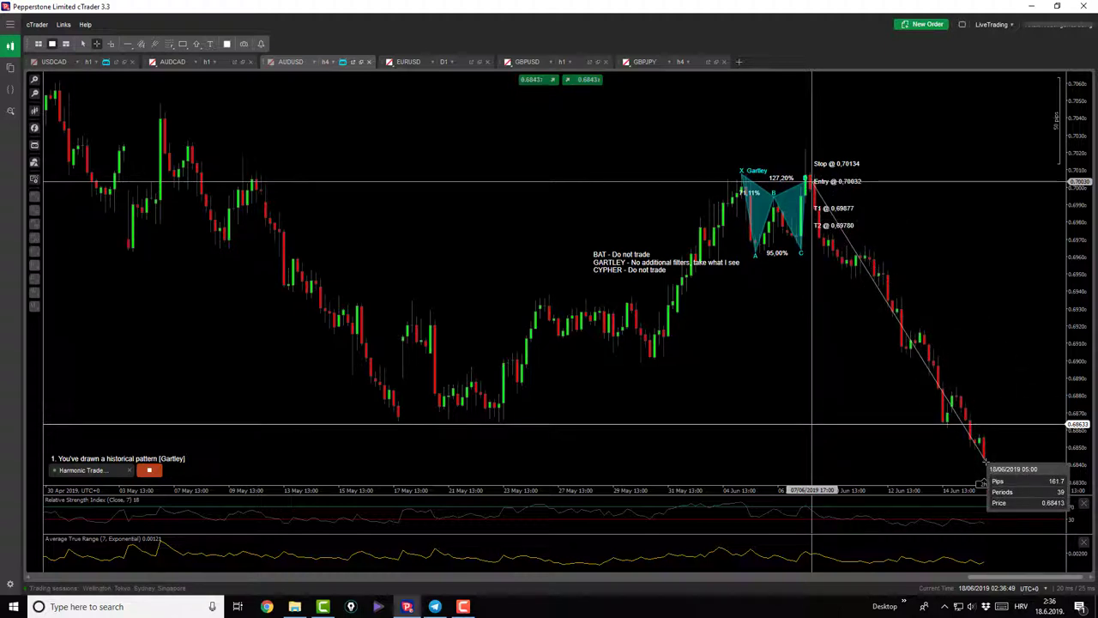
drag(985, 459, 985, 463)
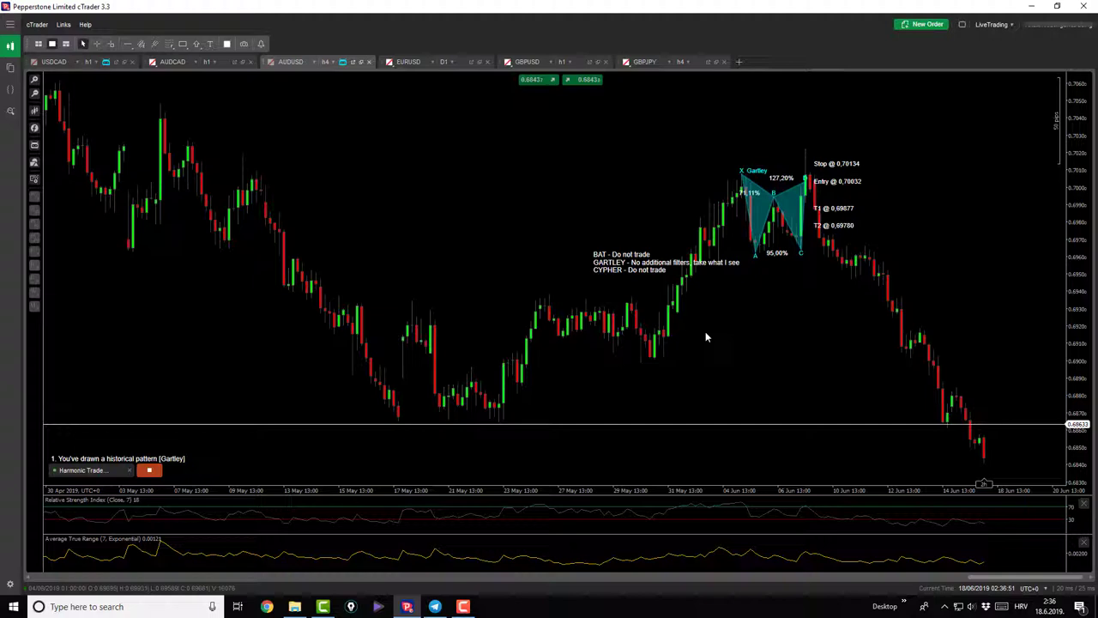
- Open the EURUSD daily chart and measure the move from the recent candle up to the current price
click(408, 62)
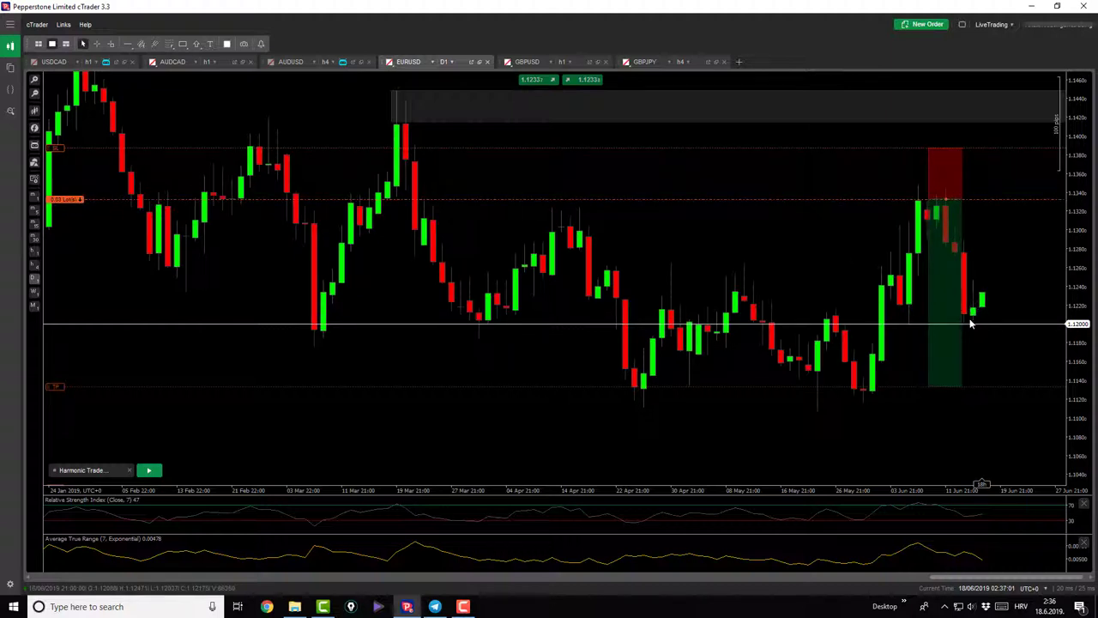
click(97, 44)
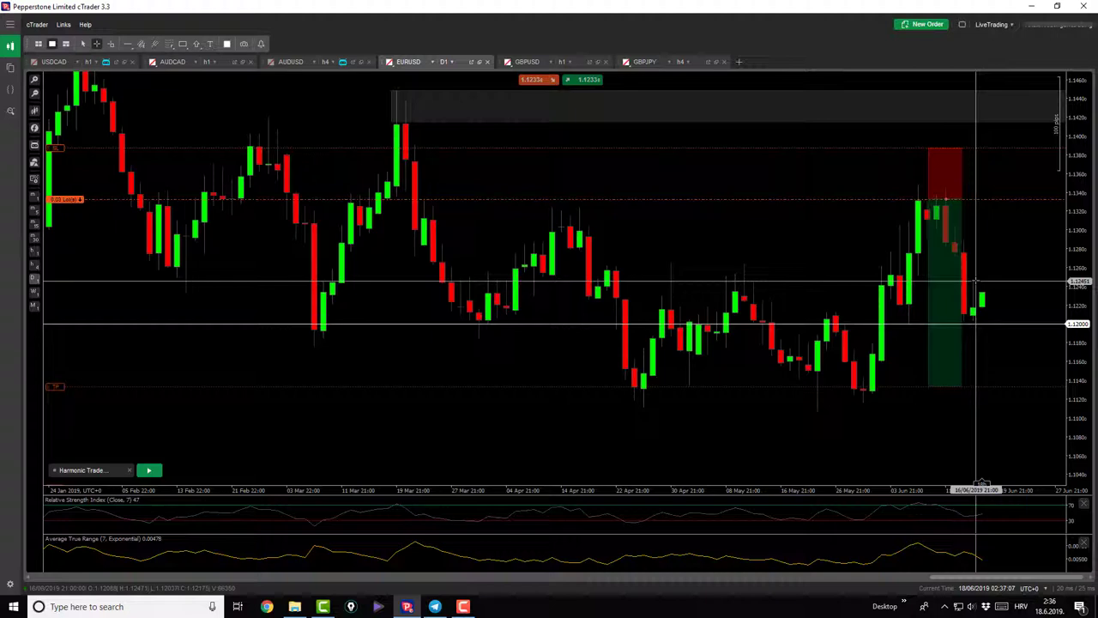
mouse_move(975, 306)
mouse_down()
mouse_move(977, 280)
mouse_move(983, 290)
mouse_up()
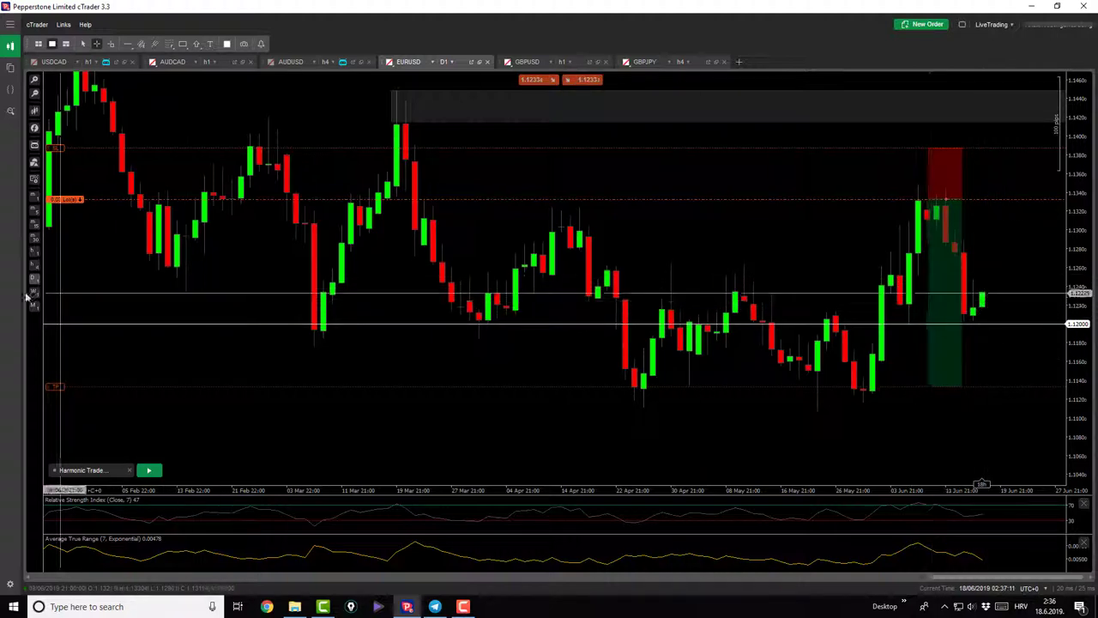
- Set the EURUSD chart to the h1 timeframe and review the short trade's take-profit level and the open positions
click(35, 253)
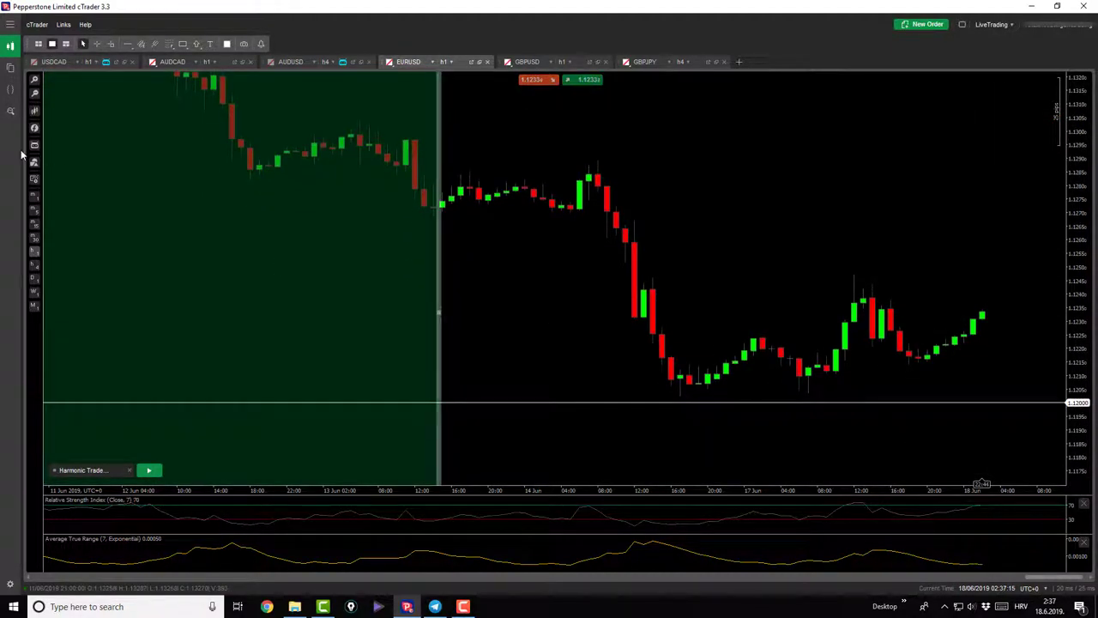
scroll(328, 143, down, 2)
drag(865, 277, 857, 248)
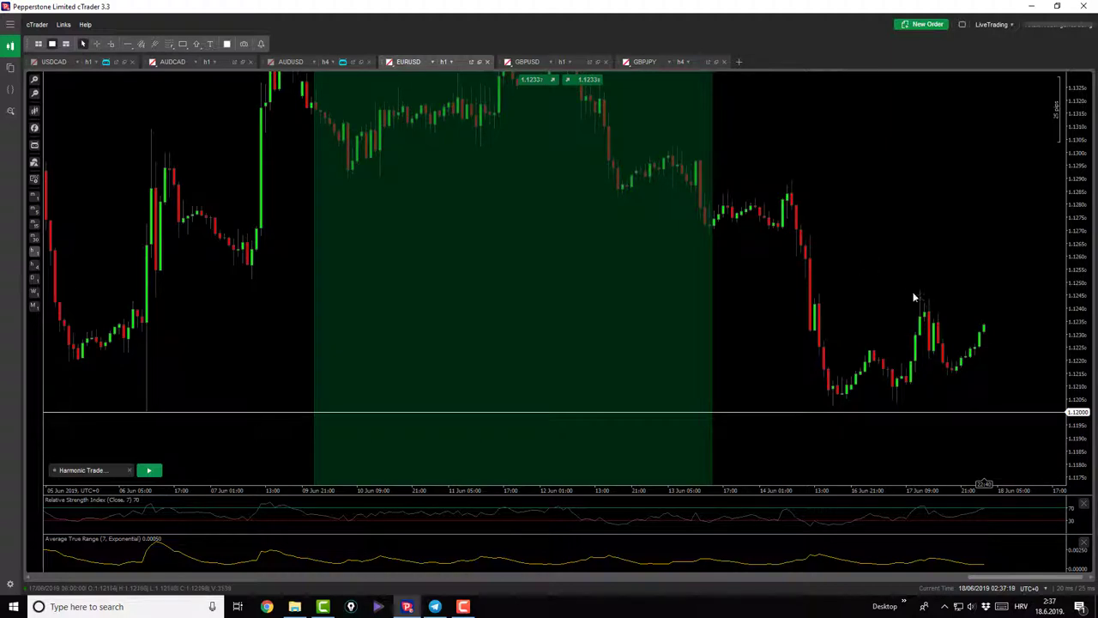
drag(990, 458, 946, 300)
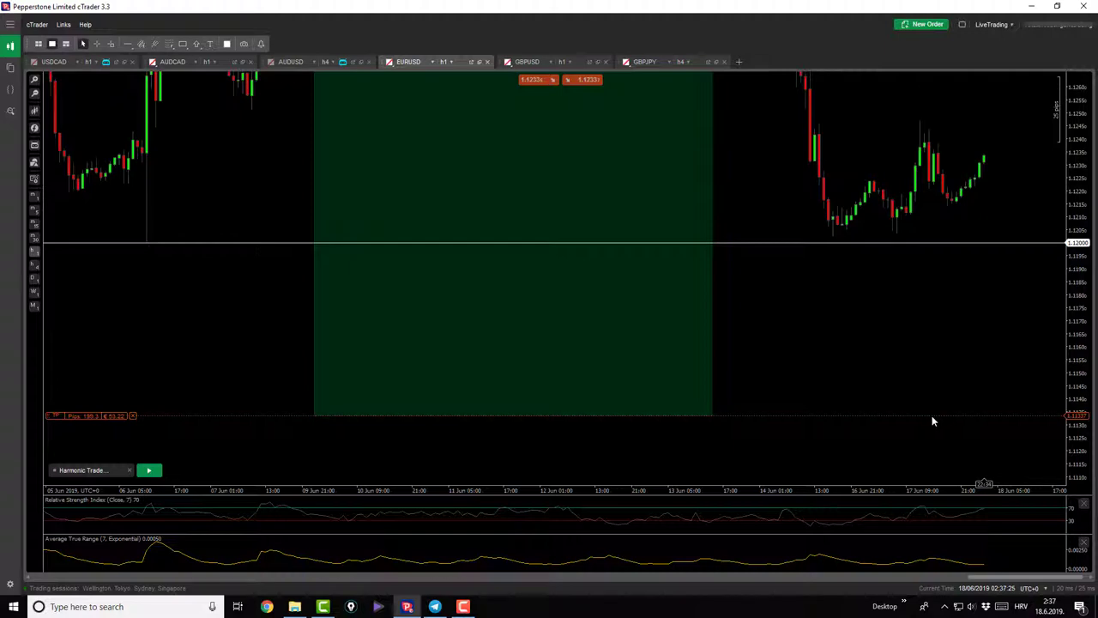
click(962, 25)
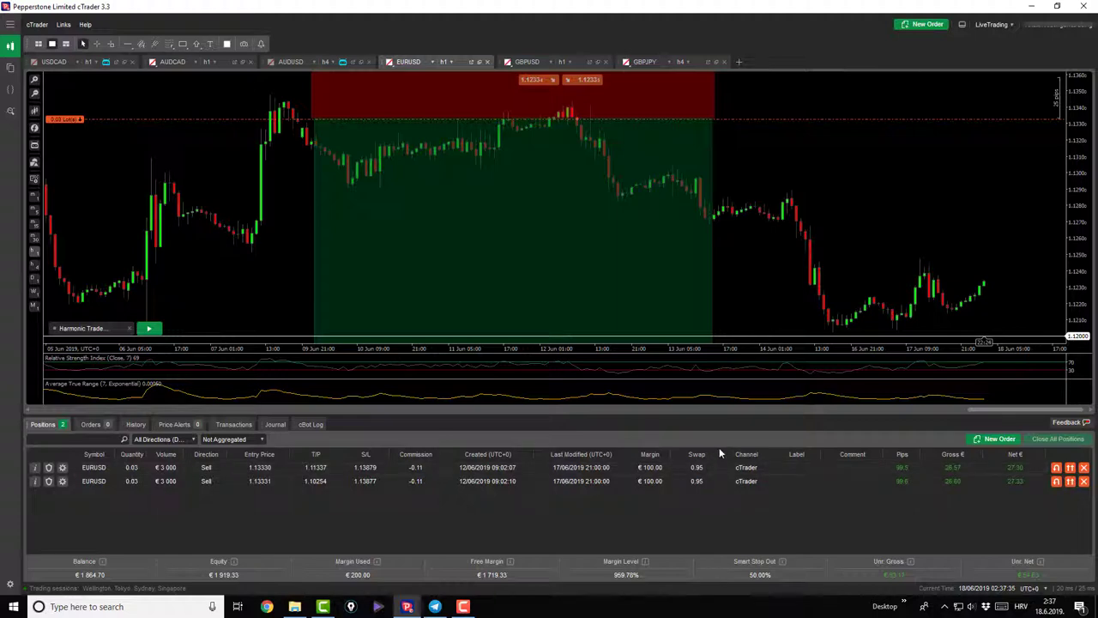
click(961, 25)
- Open the GBPUSD h1 chart and draw a bullish Bat pattern with Harmonic Trader from the 31 May low to the 14 June low
click(527, 61)
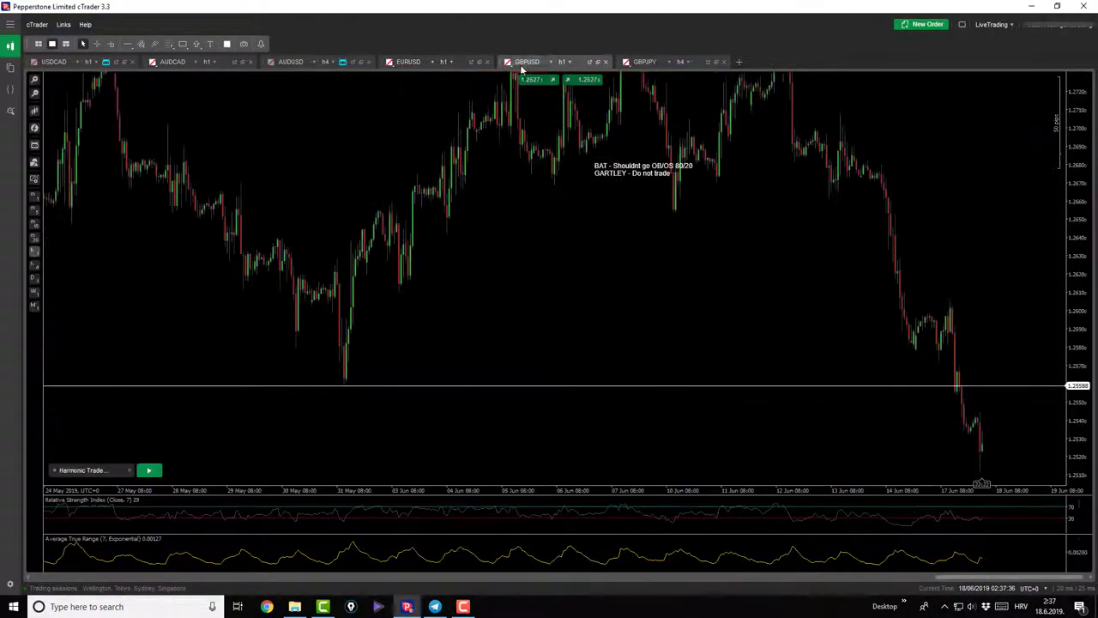
drag(713, 347, 619, 408)
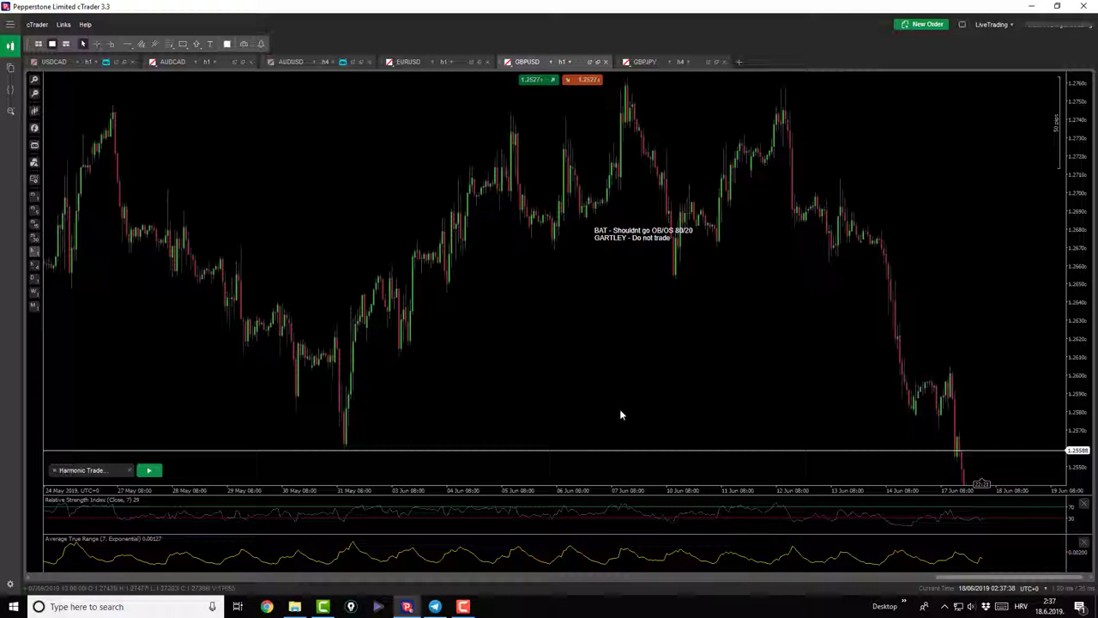
click(148, 470)
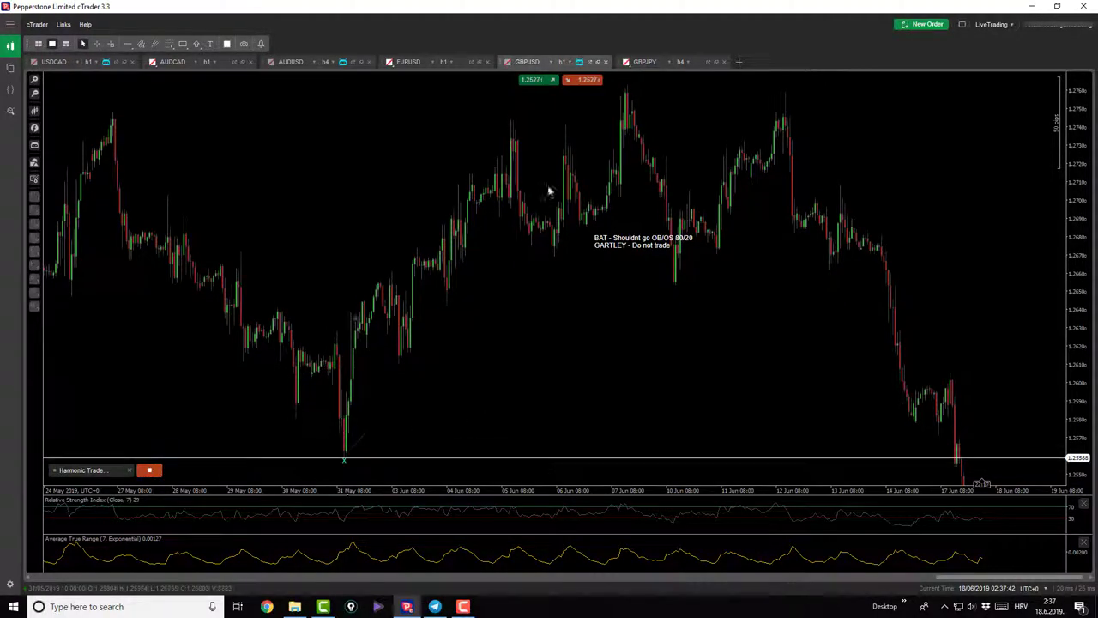
click(627, 173)
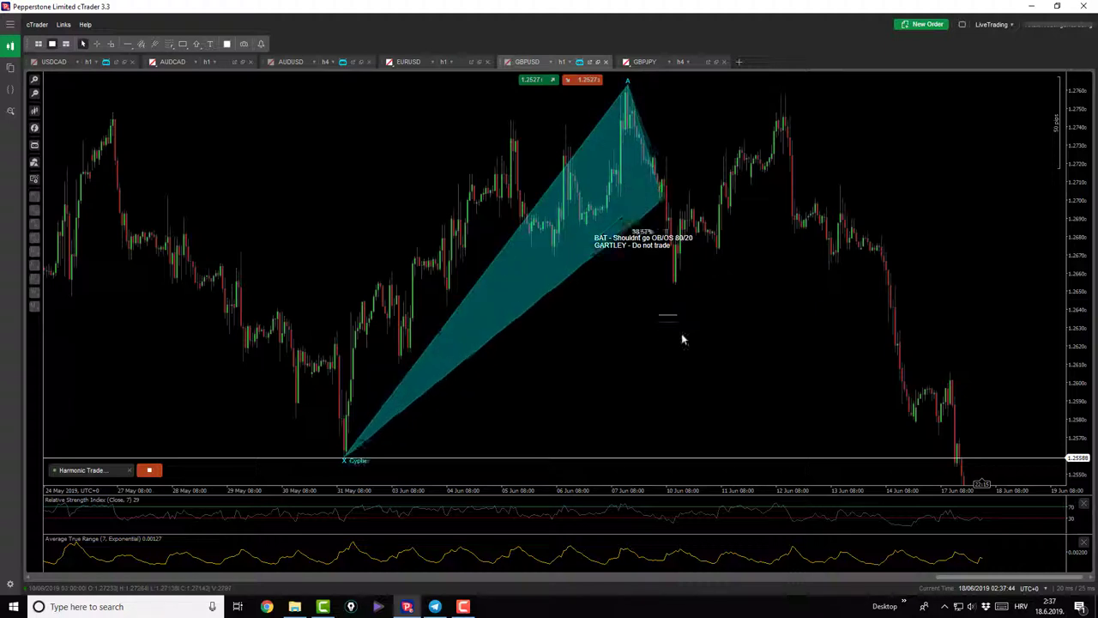
click(676, 352)
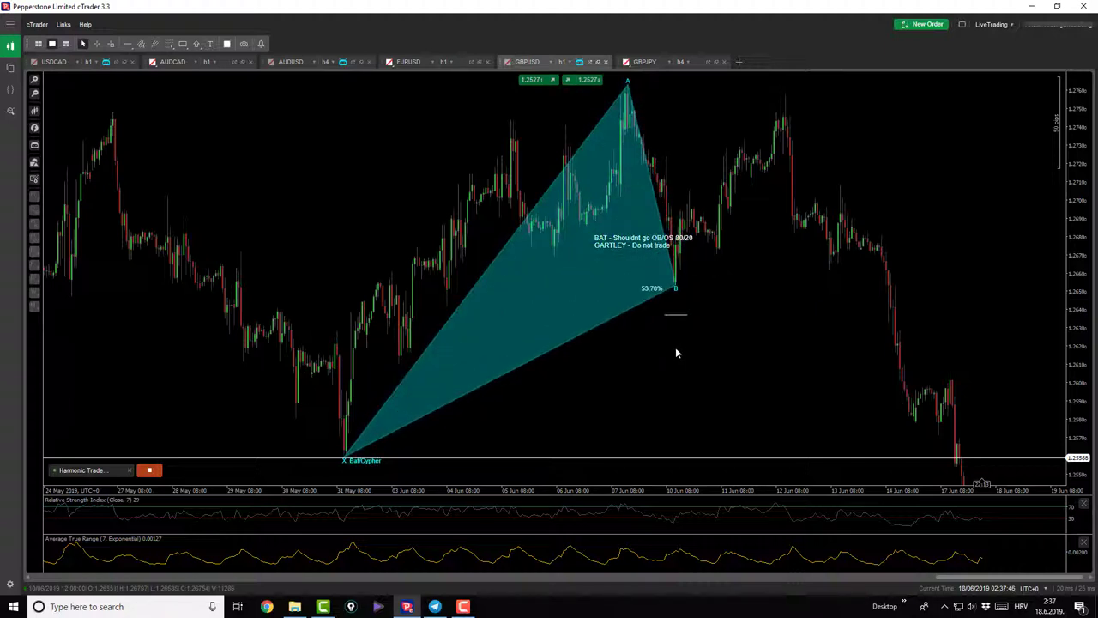
click(784, 92)
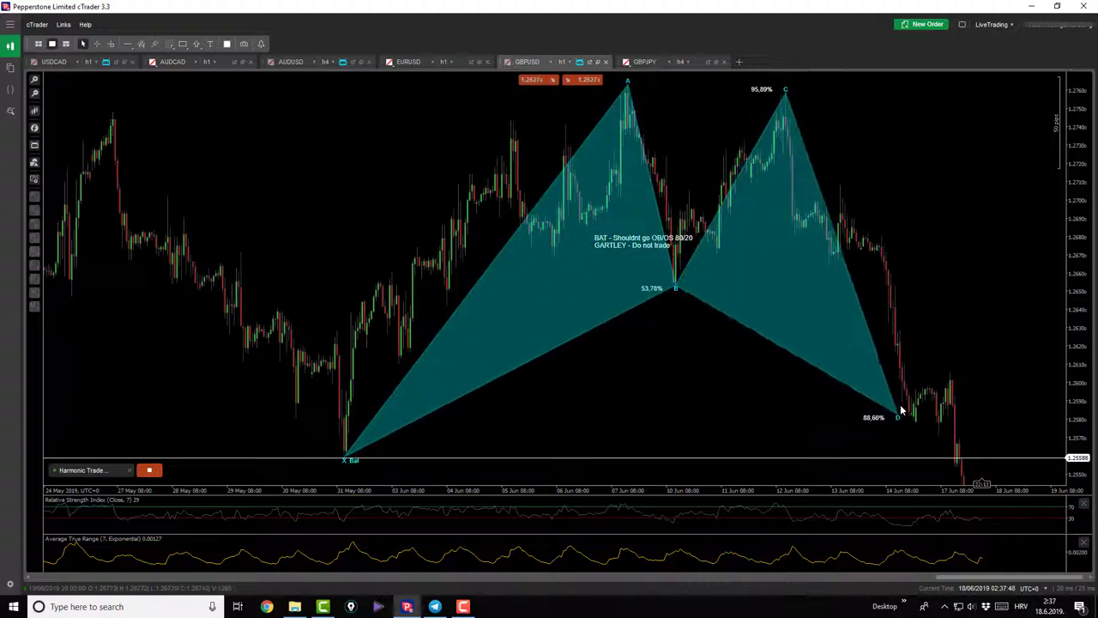
click(909, 414)
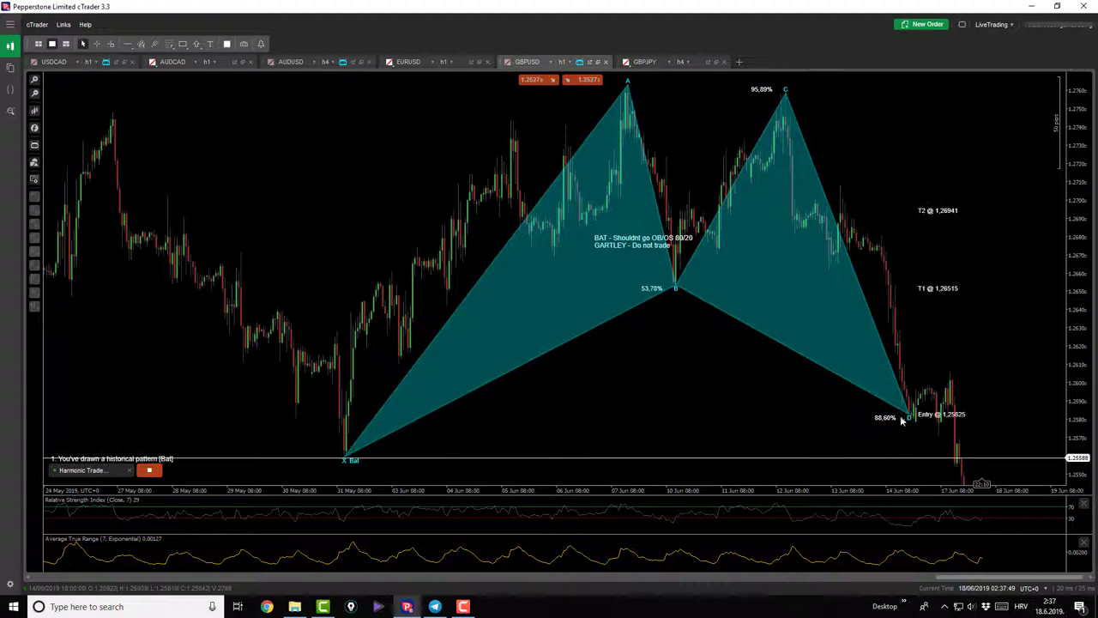
- Measure the distance from the GBPUSD Bat entry to its stop level
click(97, 43)
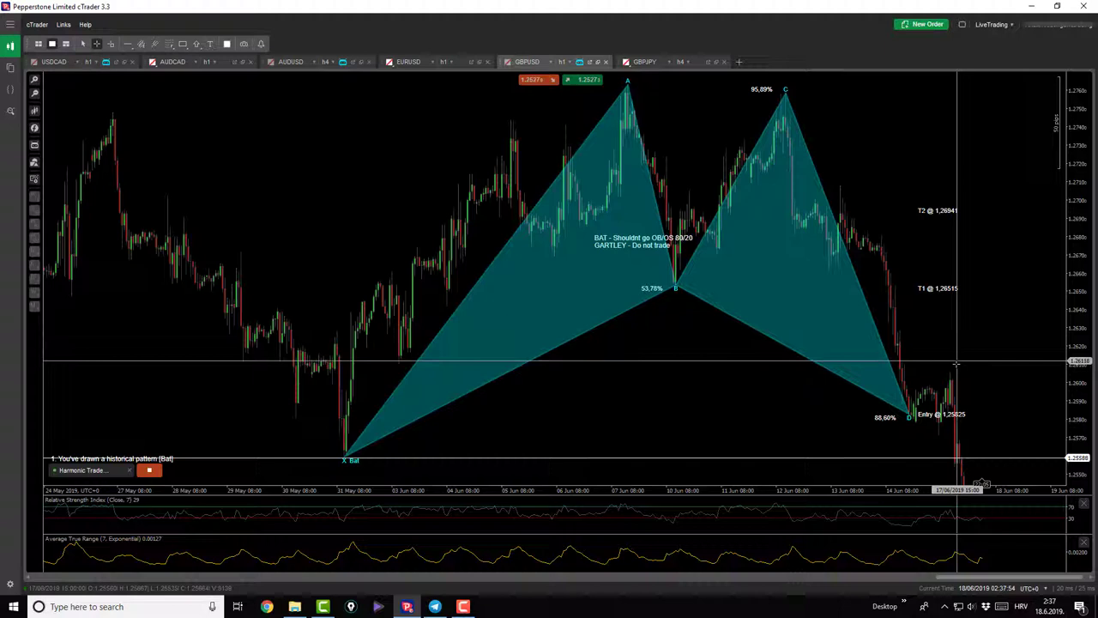
key(Escape)
drag(956, 414, 952, 296)
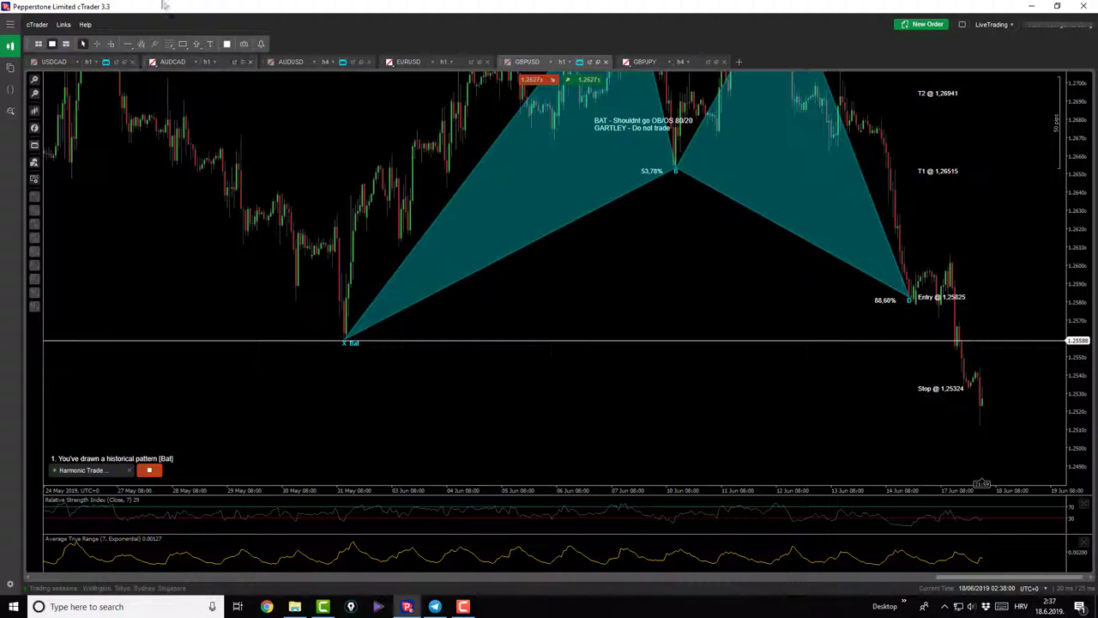
middle_click(931, 397)
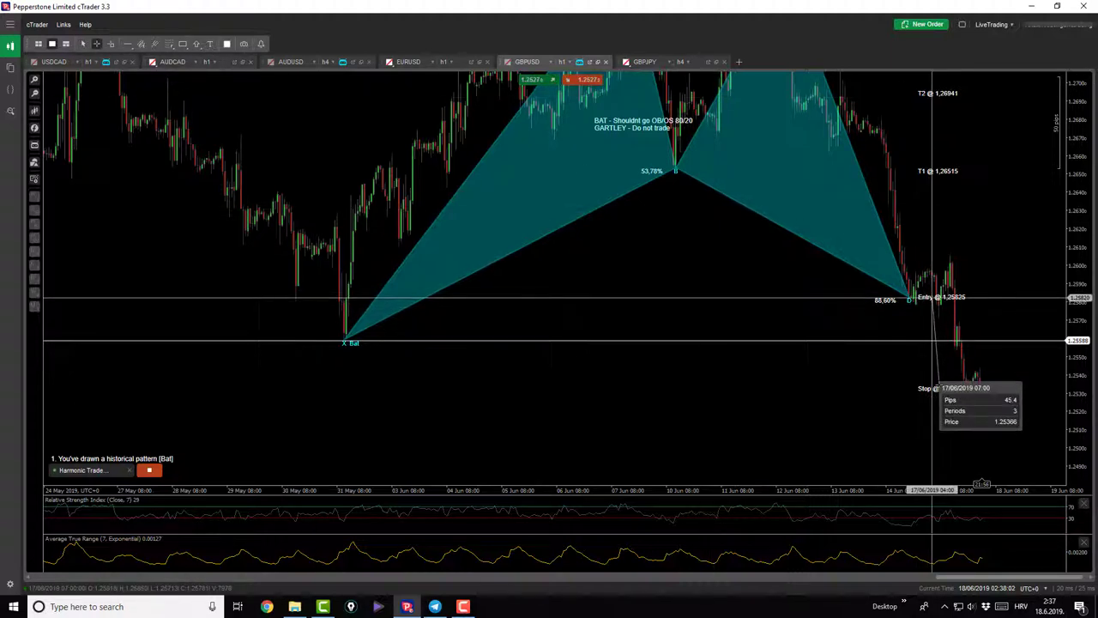
drag(940, 382, 972, 345)
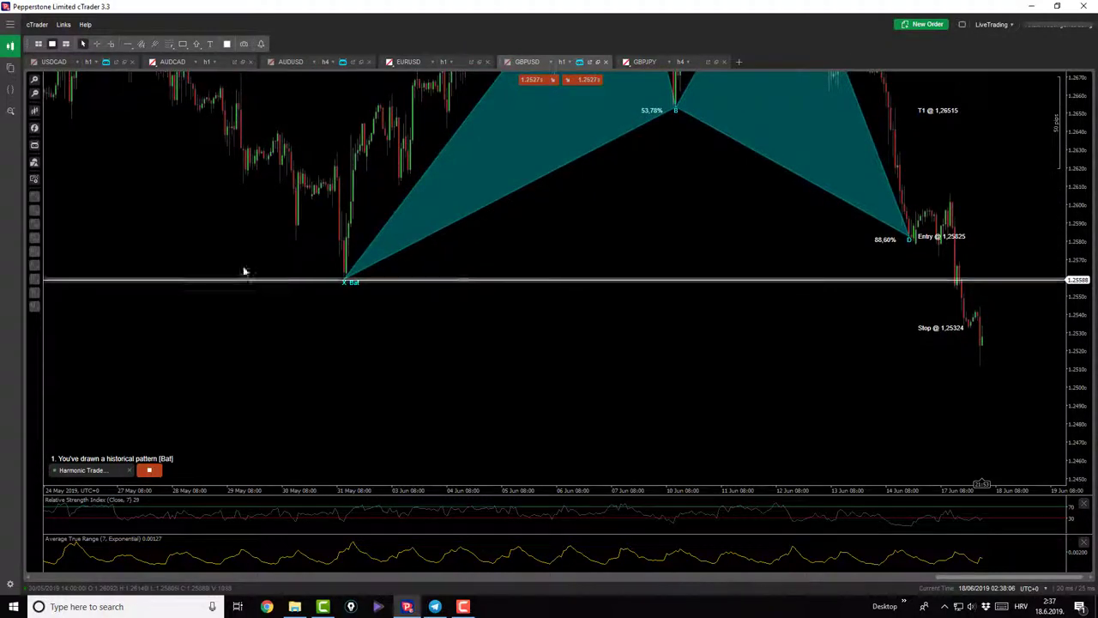
- Stop Harmonic Trader to clear the Bat pattern, and view GBPUSD on the h4 timeframe before setting the chart to D1
click(149, 471)
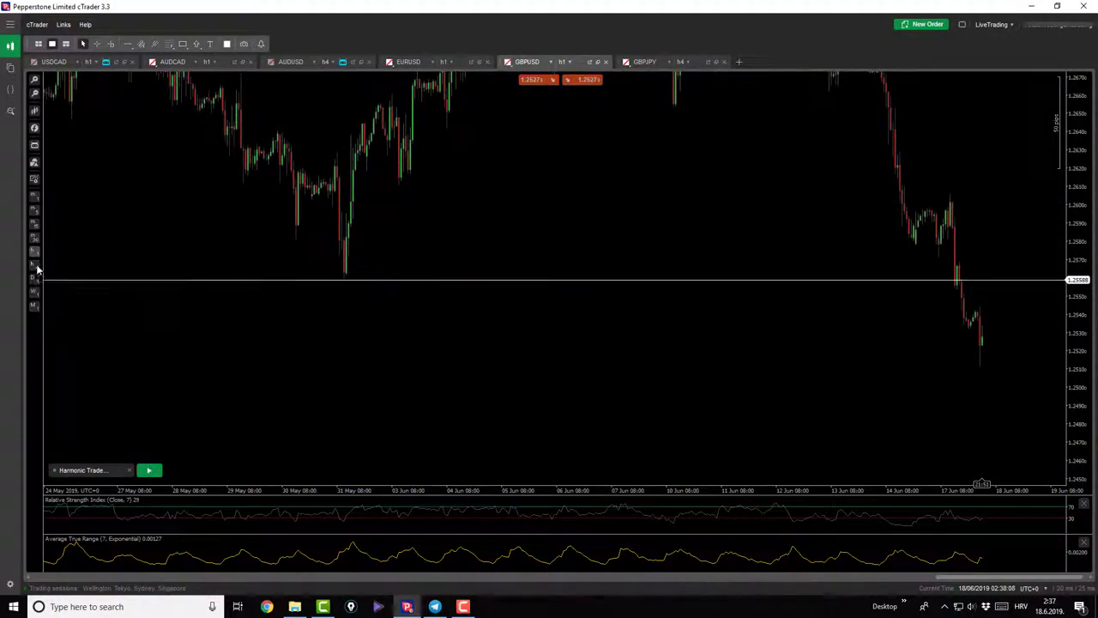
key(h)
key(4)
key(Return)
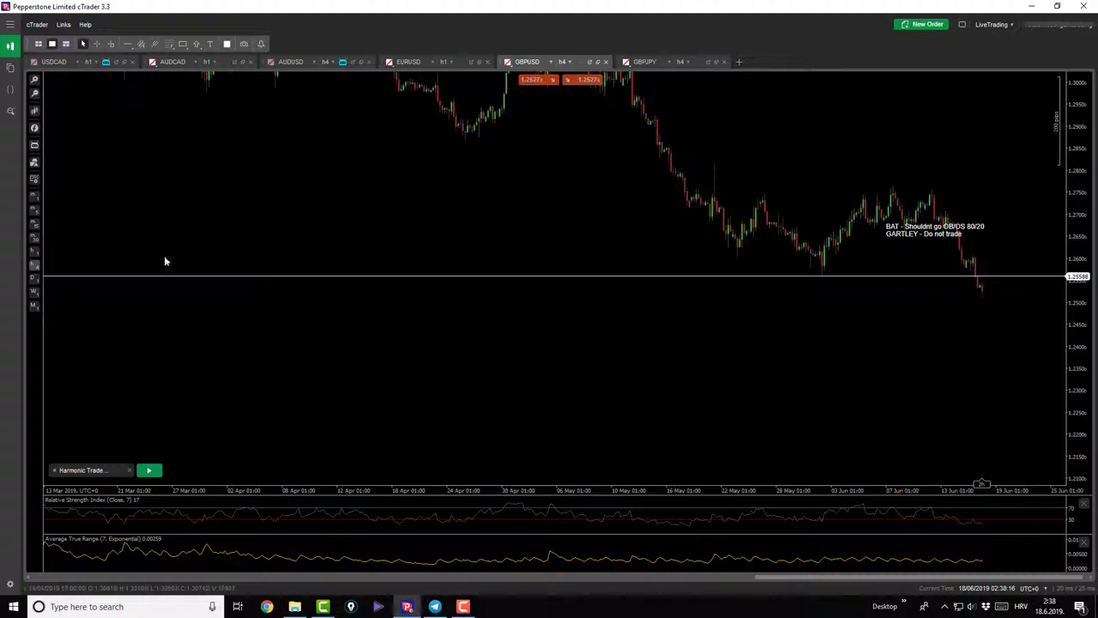
key(d)
key(1)
key(Return)
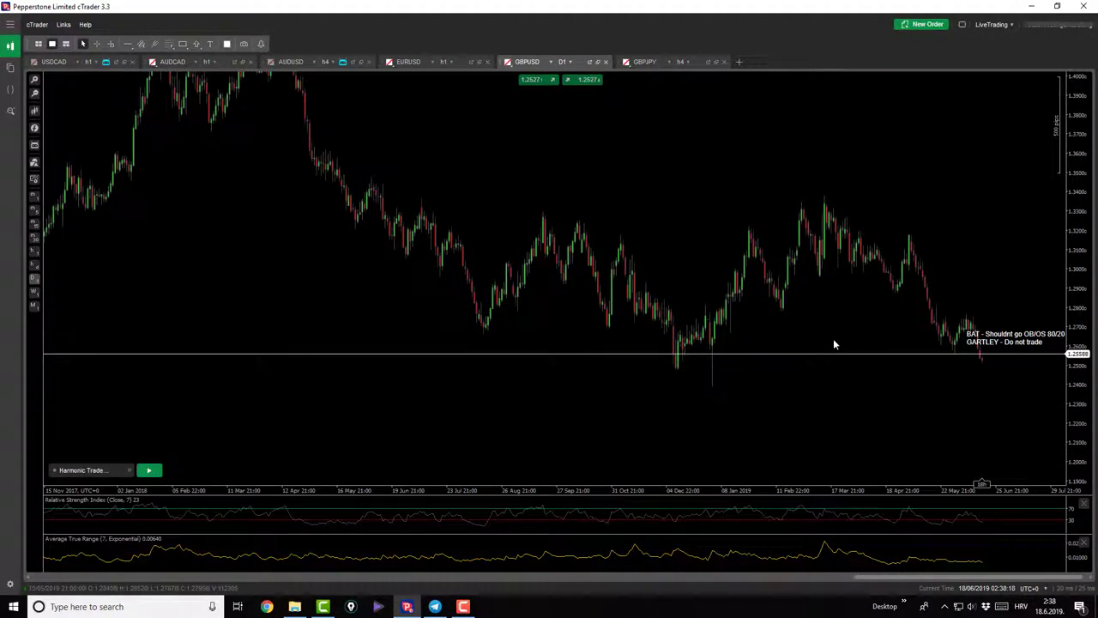
- Move the GBPUSD horizontal line down to the December 2018 low at 1.24817
click(83, 44)
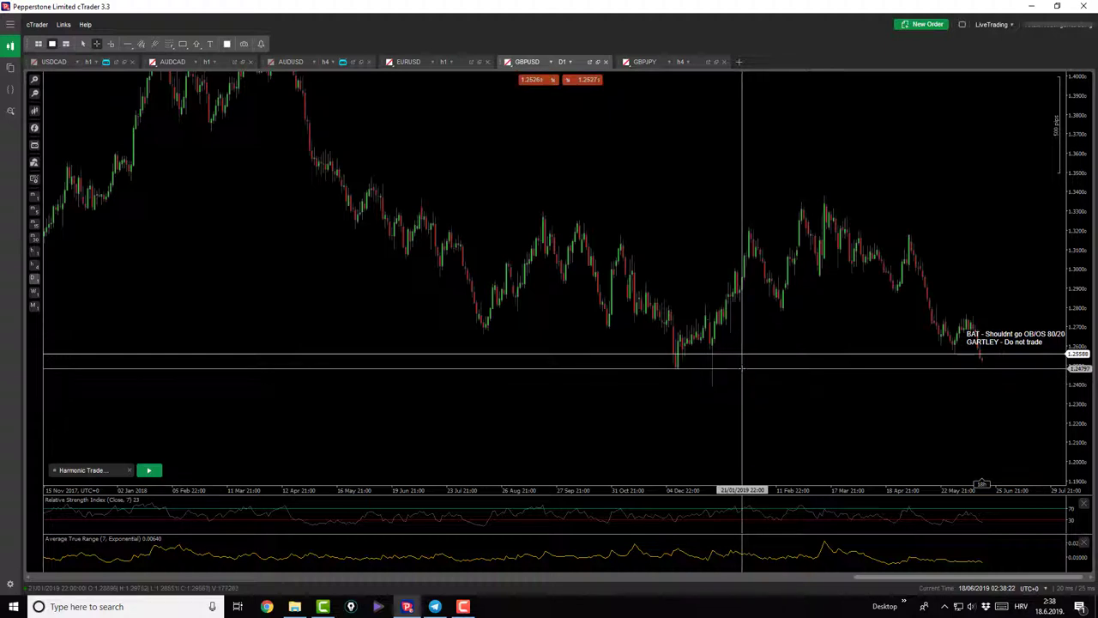
click(790, 354)
drag(789, 355, 774, 367)
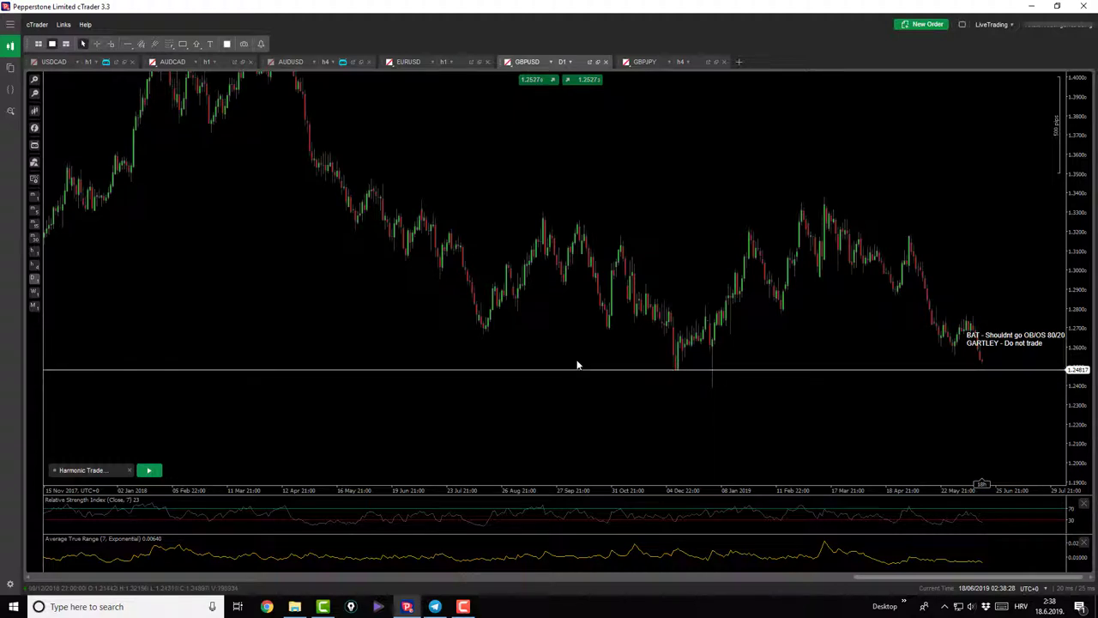
- Add a second horizontal support line at 1.23640 on the GBPUSD daily chart and compare it with the early January 2019 wick low
drag(596, 382, 1020, 282)
drag(671, 343, 623, 346)
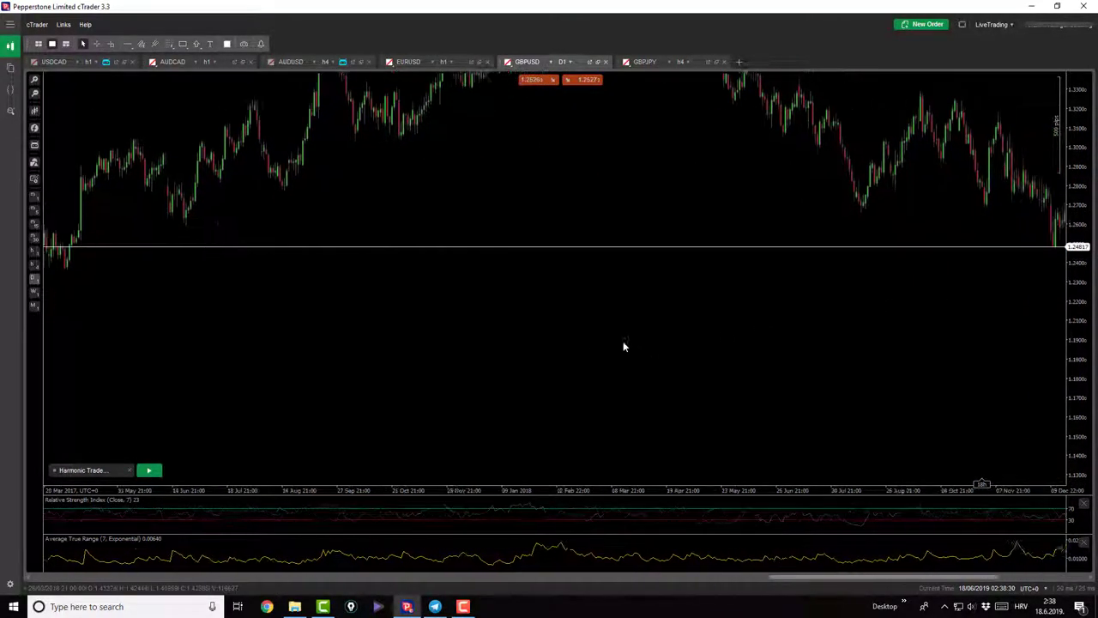
click(127, 44)
click(154, 54)
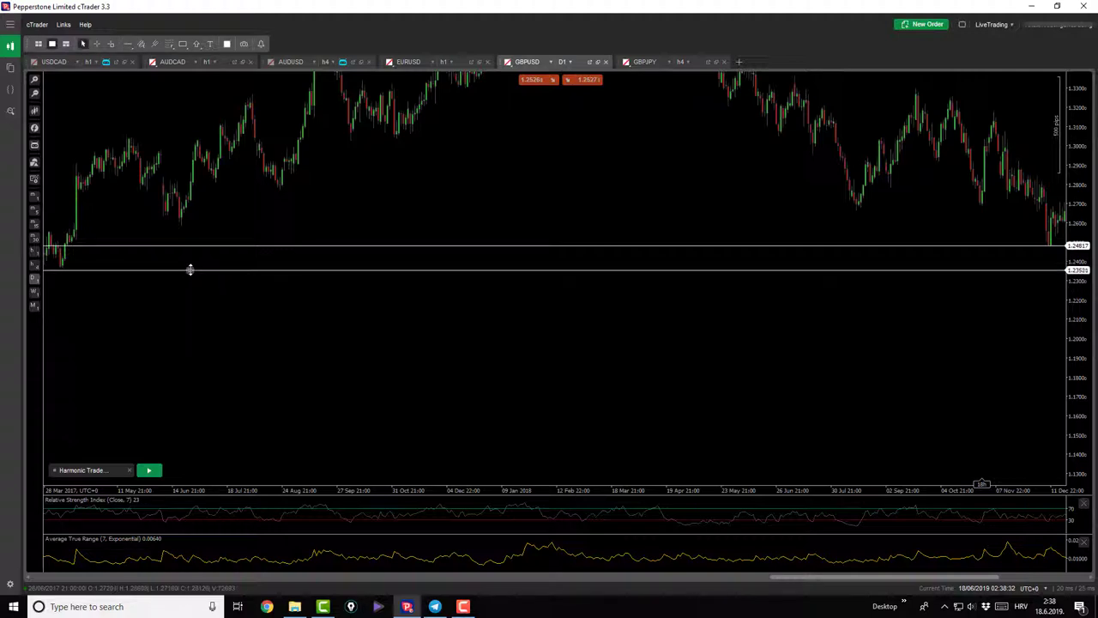
click(190, 269)
drag(652, 363, 690, 353)
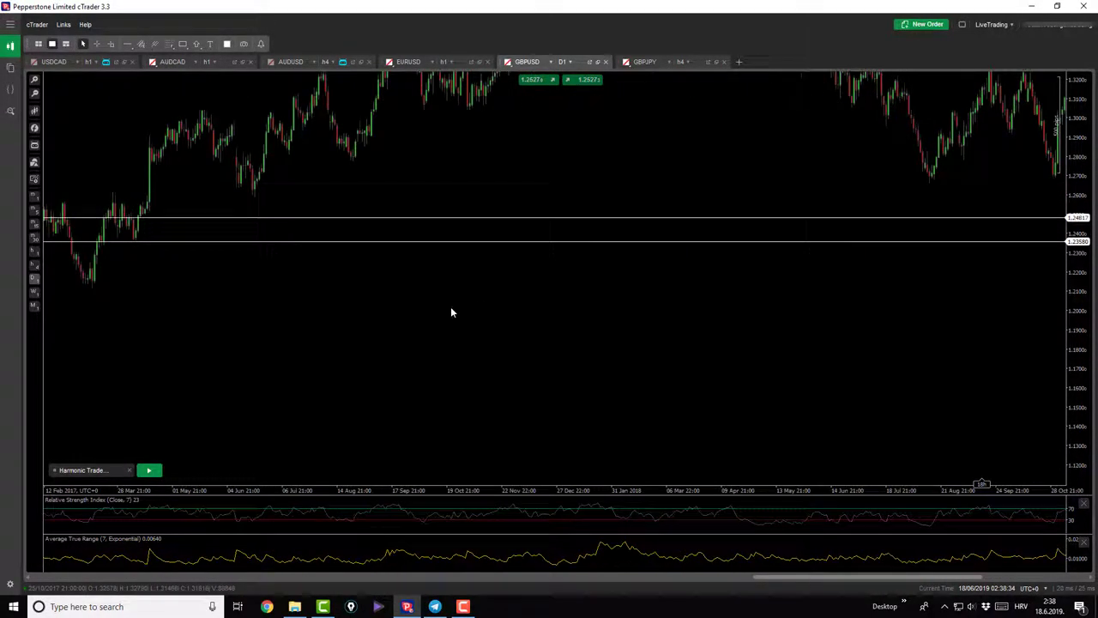
scroll(317, 302, down, 3)
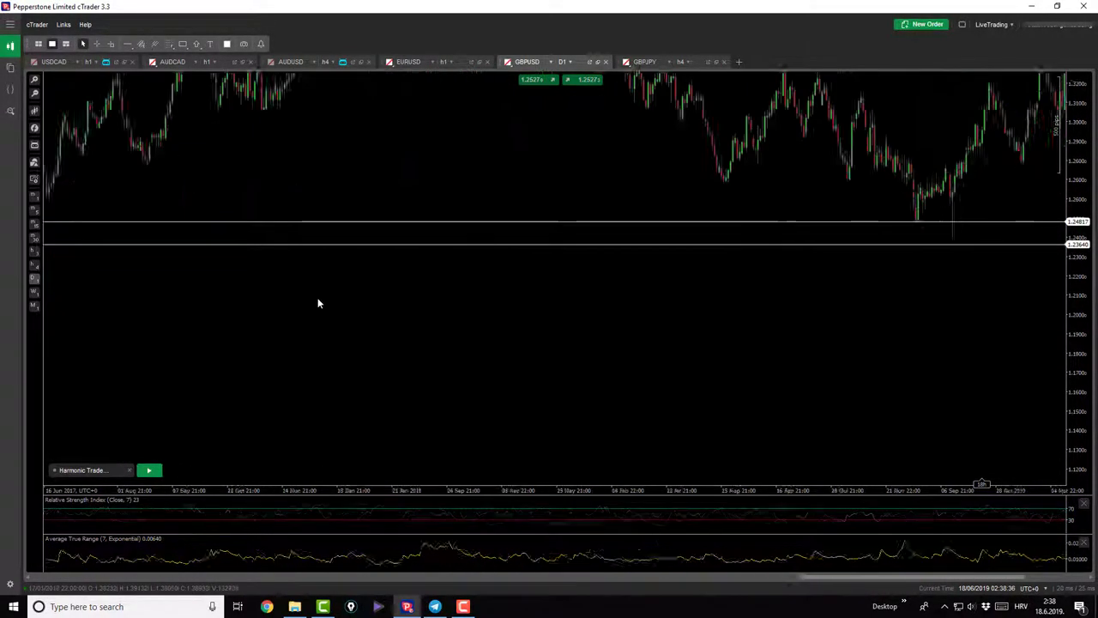
scroll(718, 334, down, 5)
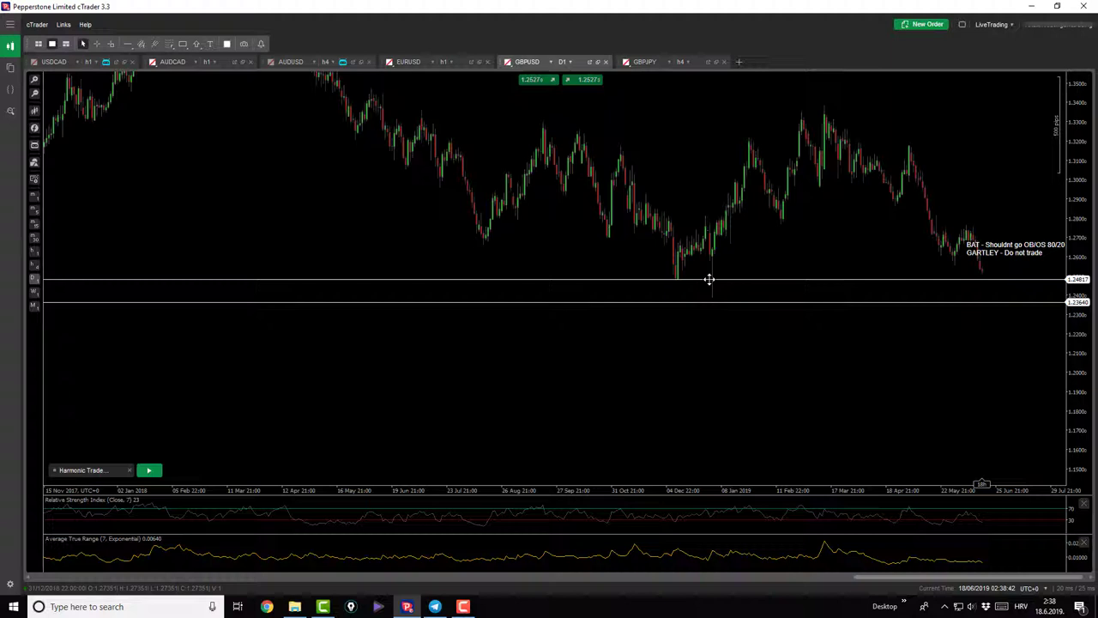
click(96, 44)
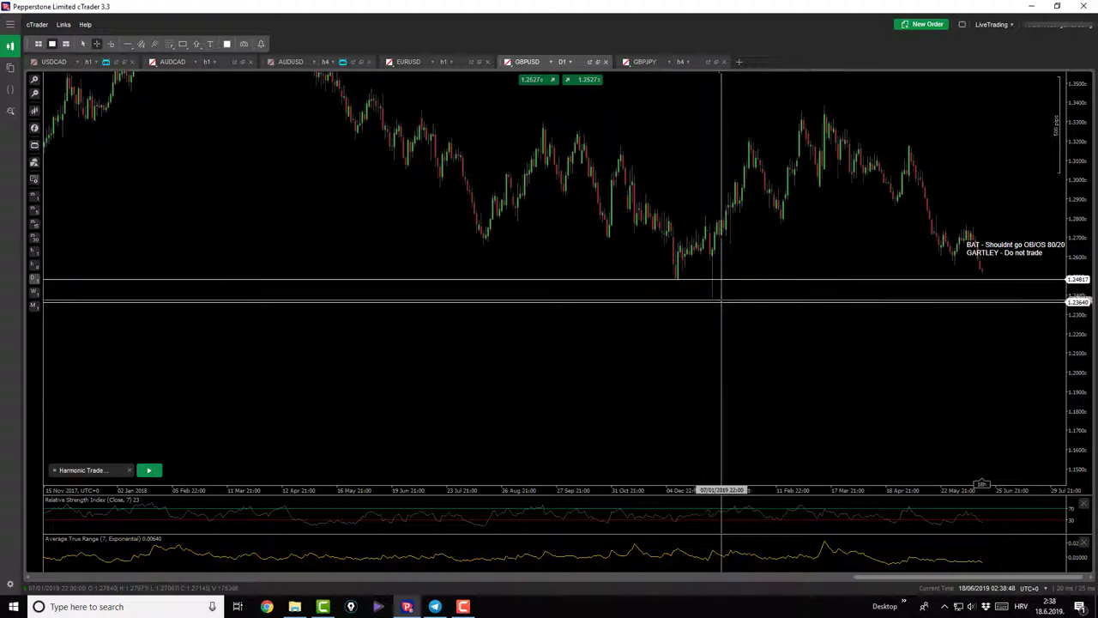
- Draw a bullish Cypher pattern from the early June low on the GBPJPY h4 chart with Harmonic Trader, and clear it again
click(639, 64)
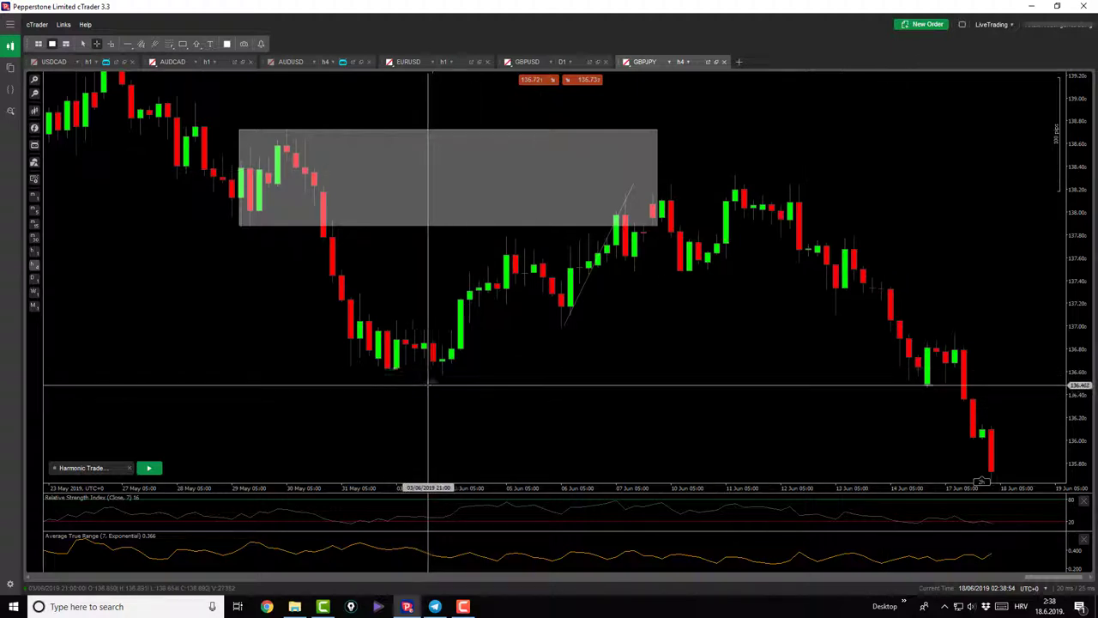
click(149, 468)
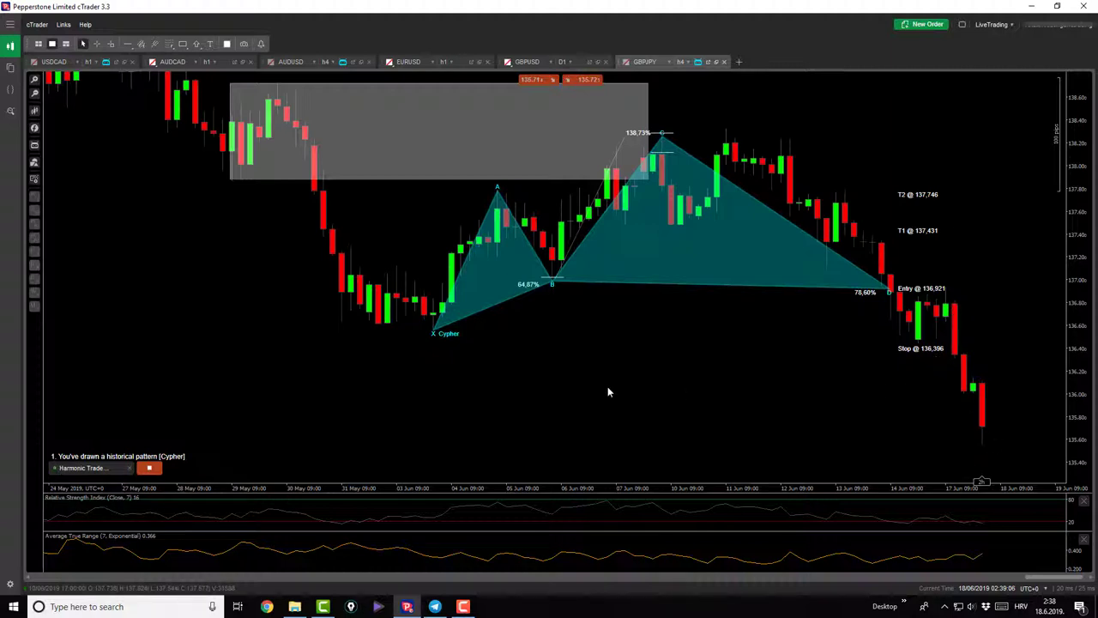
click(149, 467)
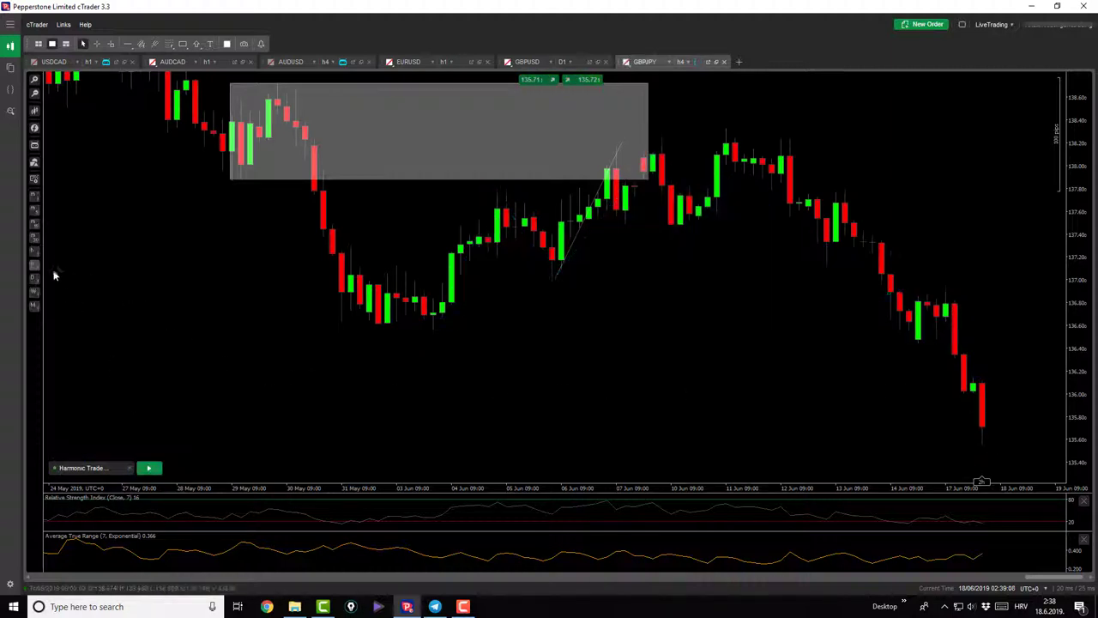
- Glance at GBPJPY on D1, and on h4 reposition the grey rectangle over the range from 31 May onward, about 136.60 to 138.35
click(35, 278)
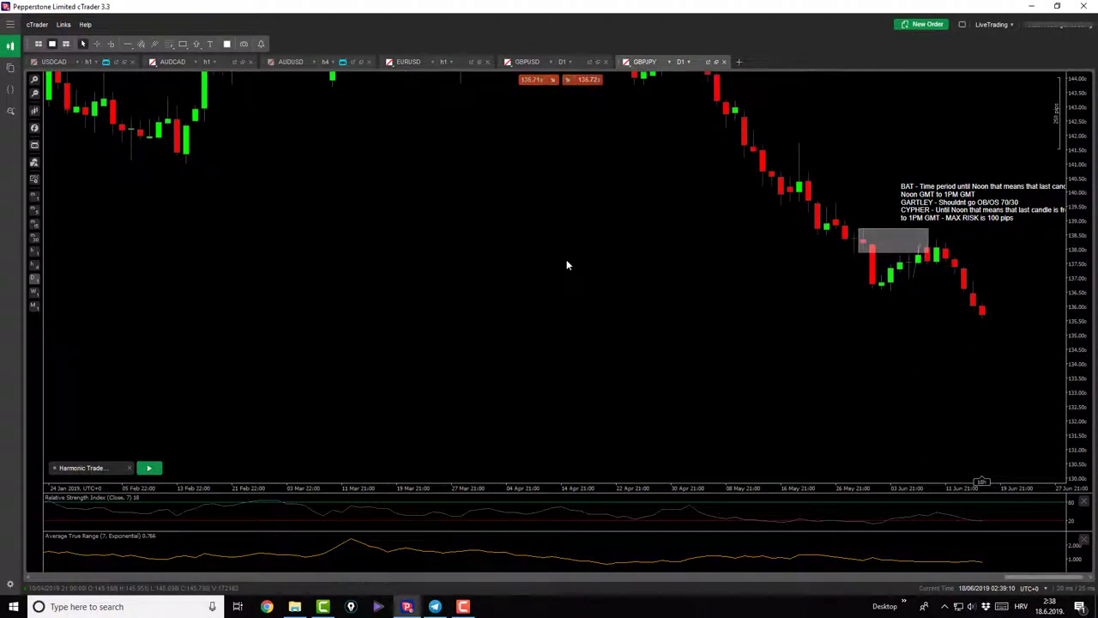
click(34, 263)
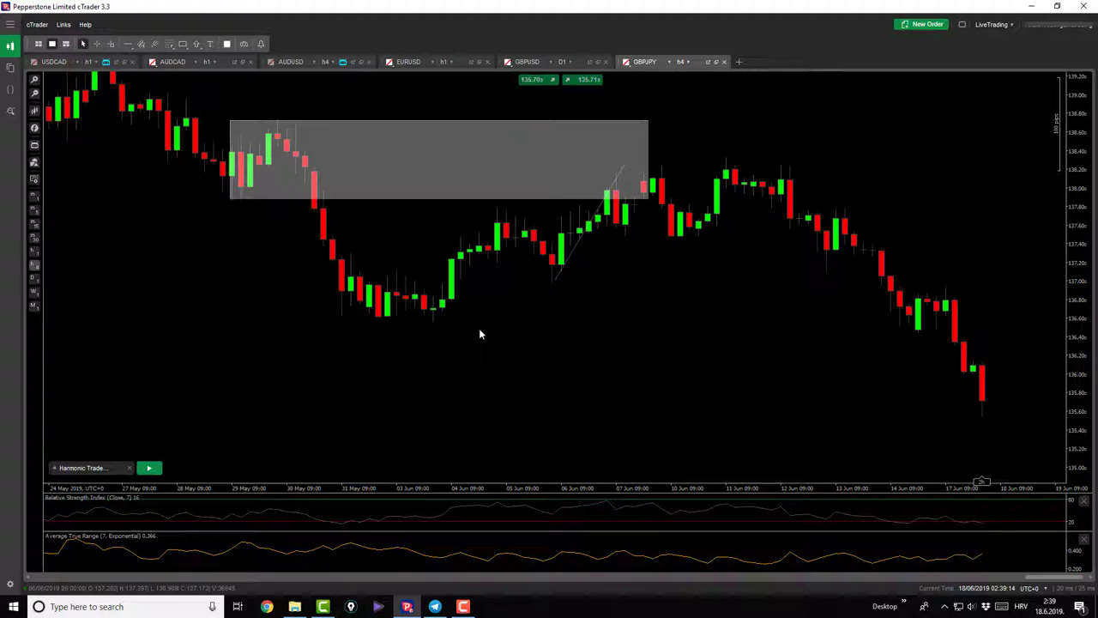
click(97, 44)
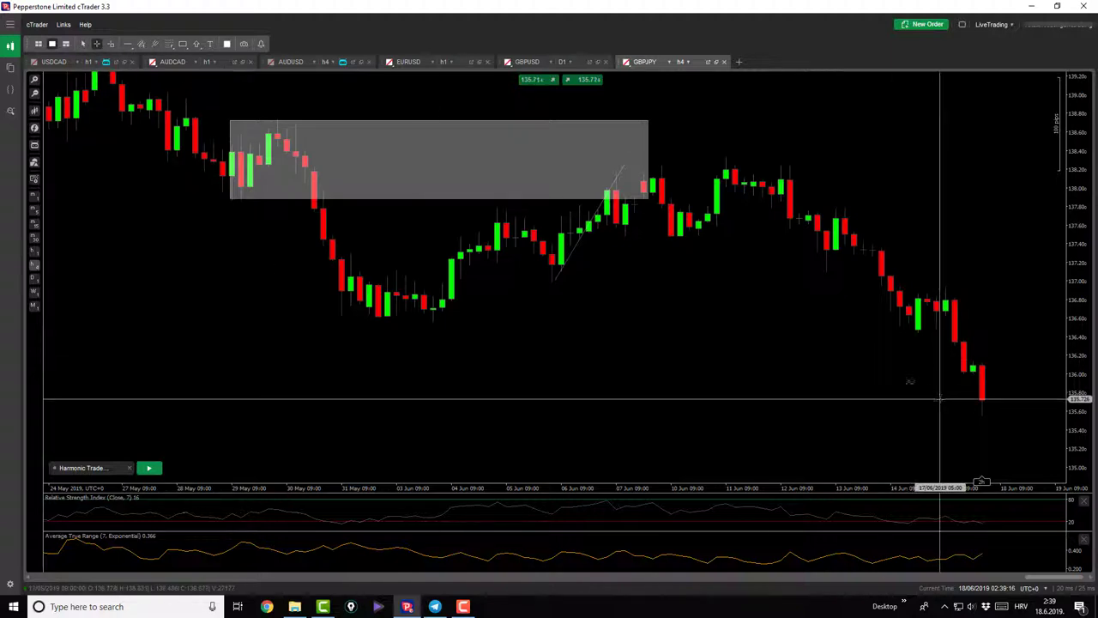
drag(395, 162, 558, 198)
drag(404, 238, 338, 322)
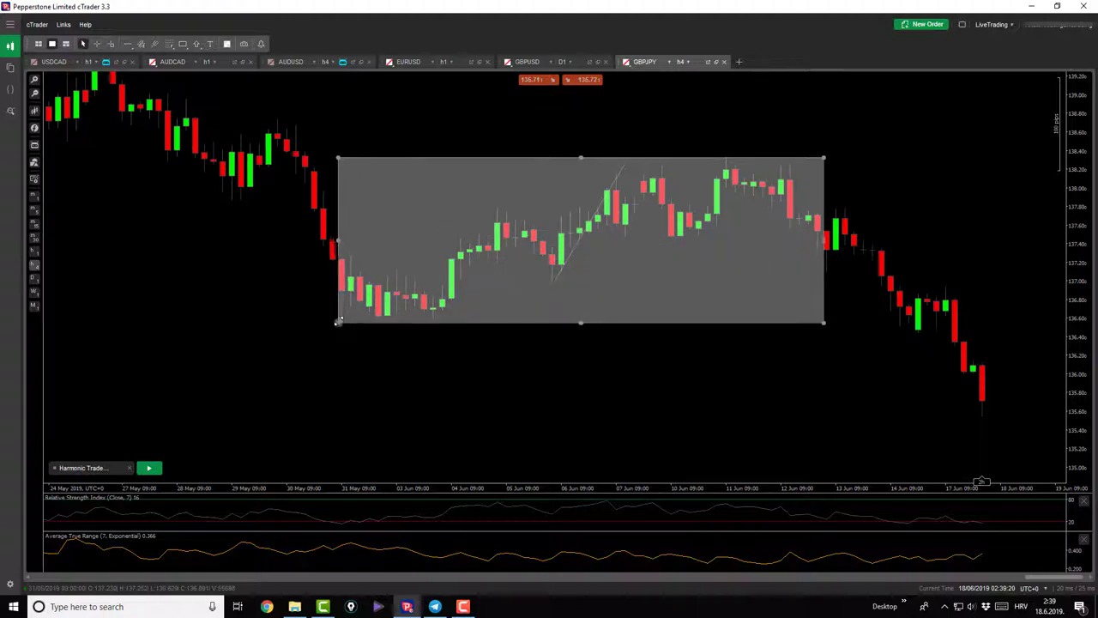
drag(823, 158, 1044, 156)
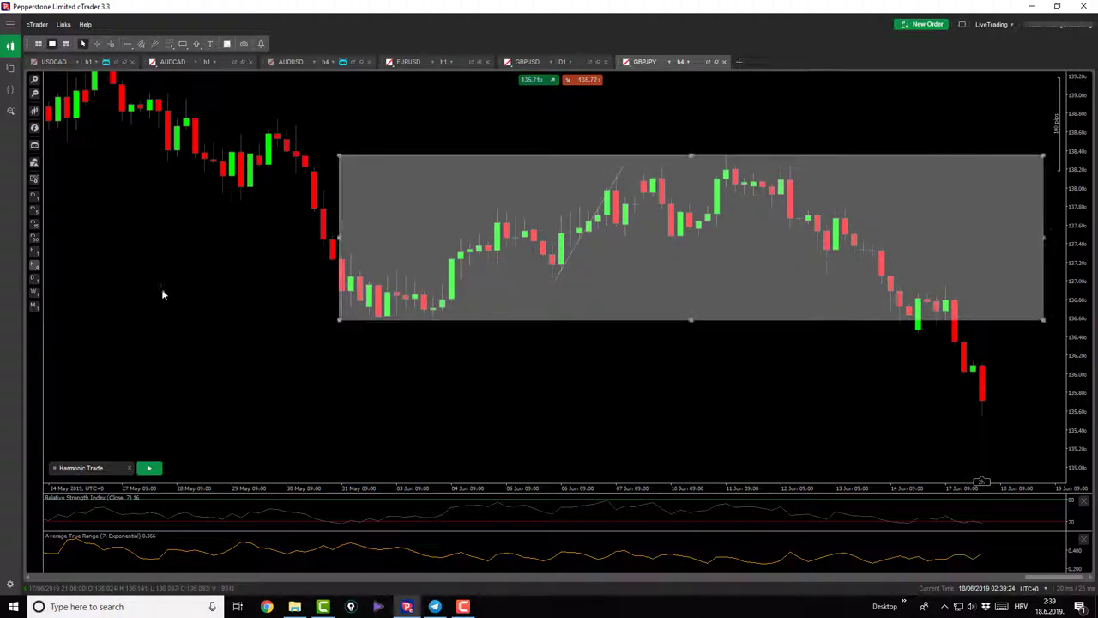
- On the GBPJPY D1 chart, add horizontal support lines at about 135.8 and at the January 2019 wick low, about 131.4
click(34, 278)
mouse_move(40, 109)
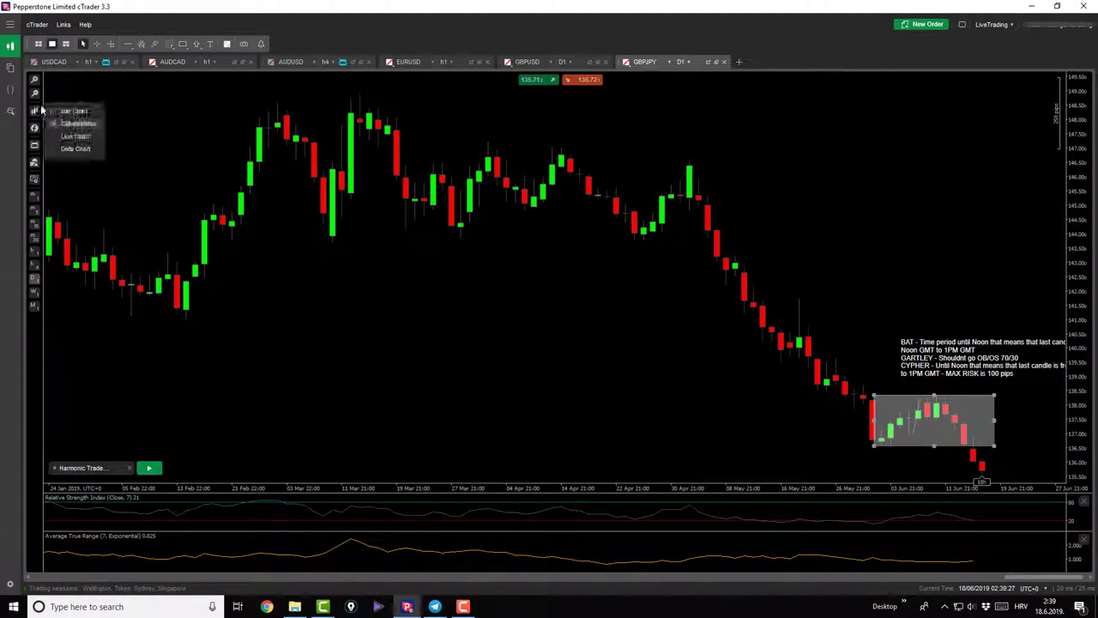
scroll(707, 409, down, 2)
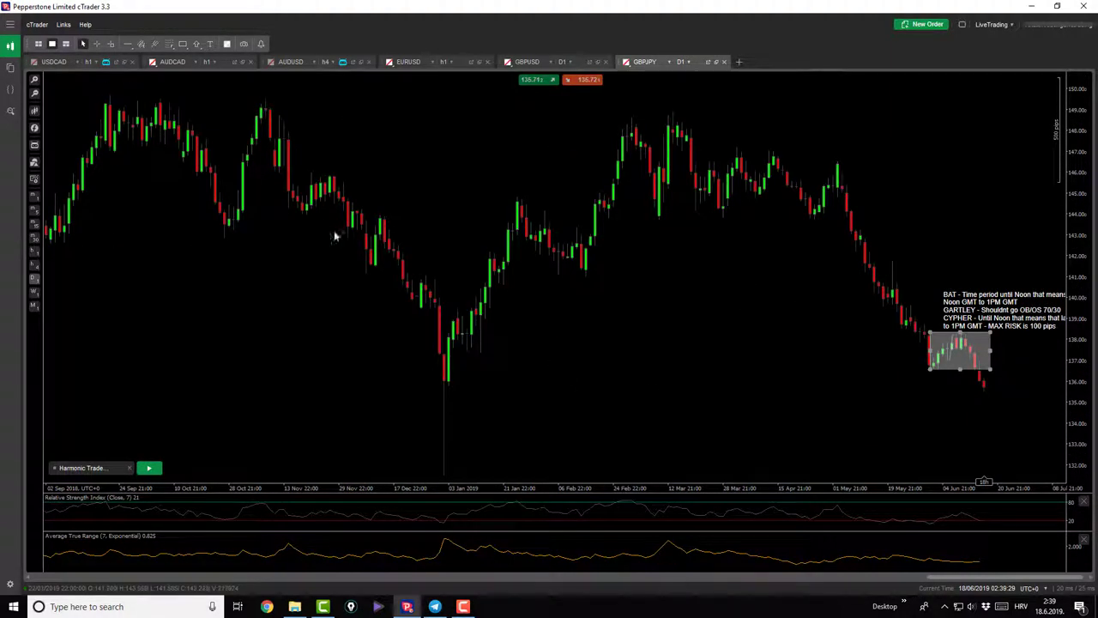
click(97, 44)
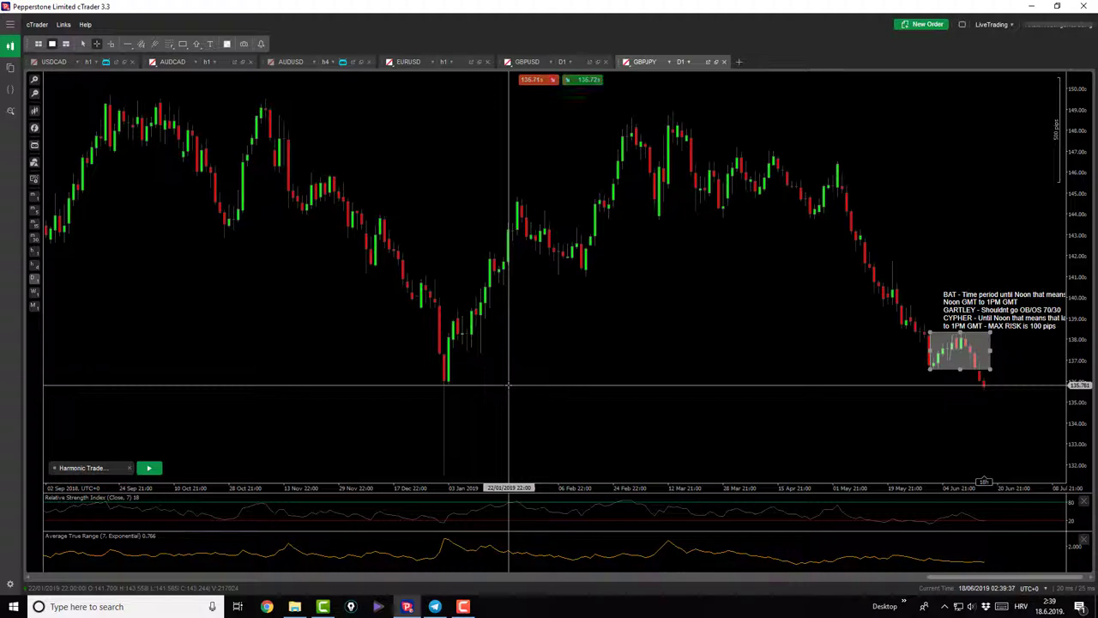
click(128, 44)
click(478, 386)
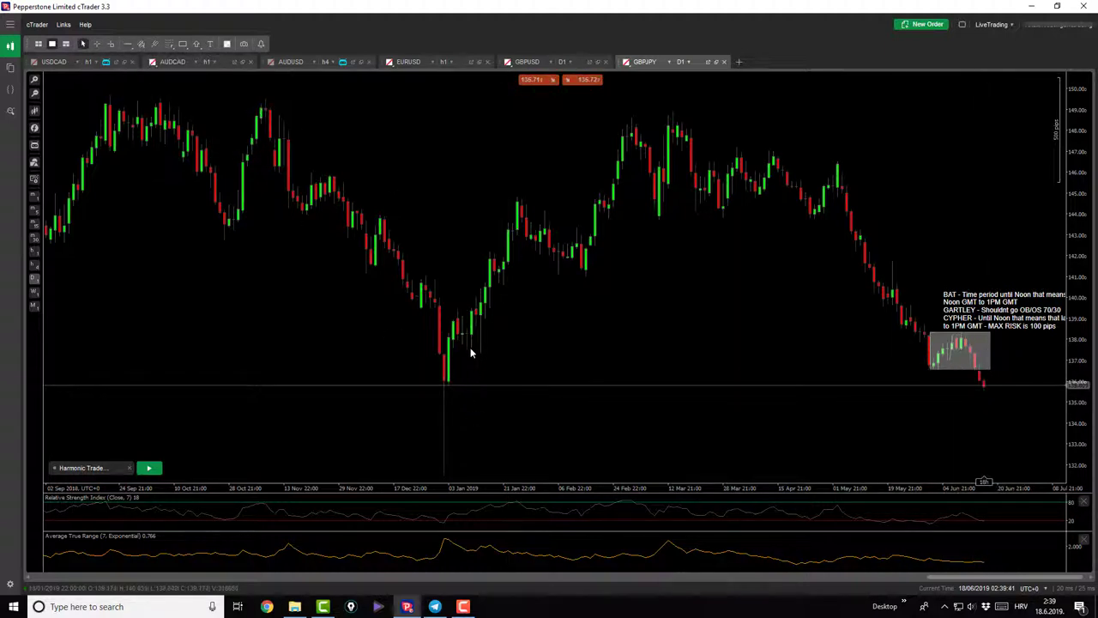
click(127, 44)
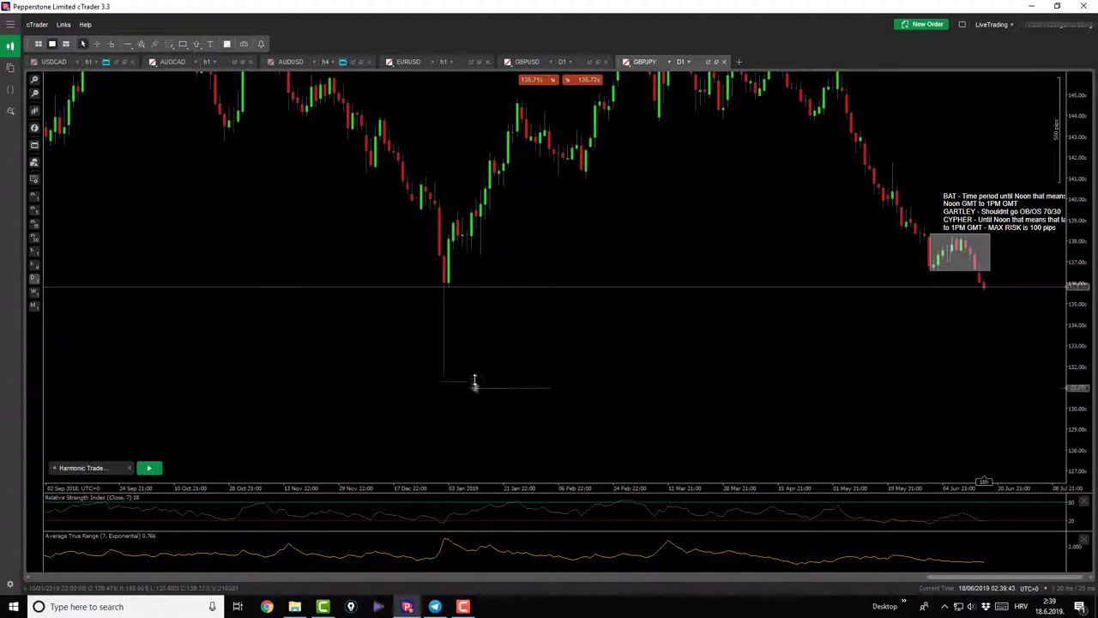
click(473, 376)
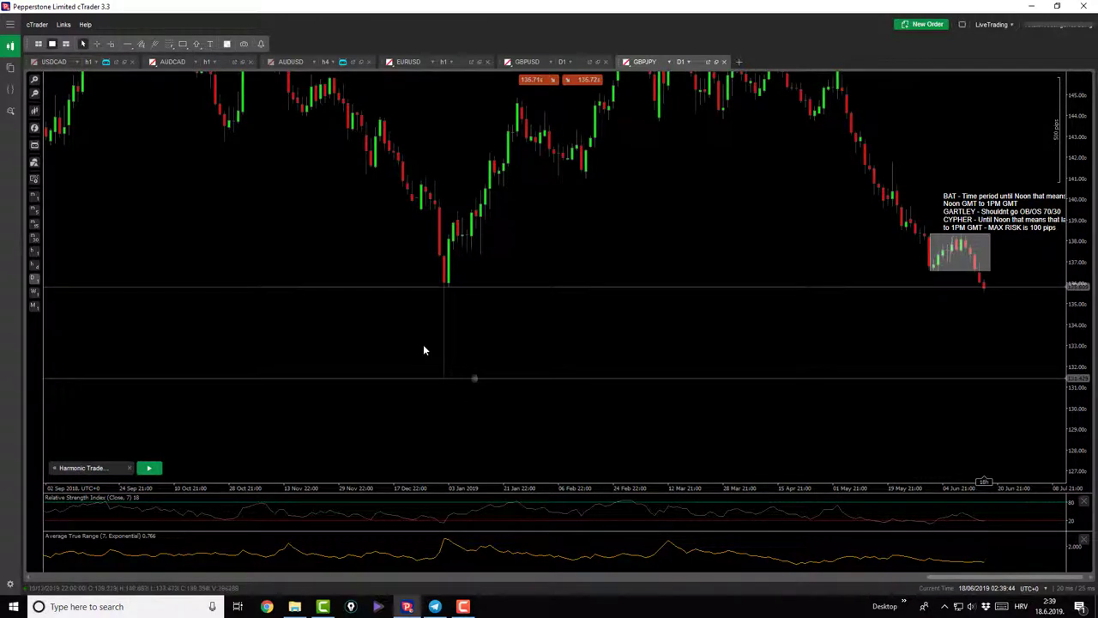
click(35, 93)
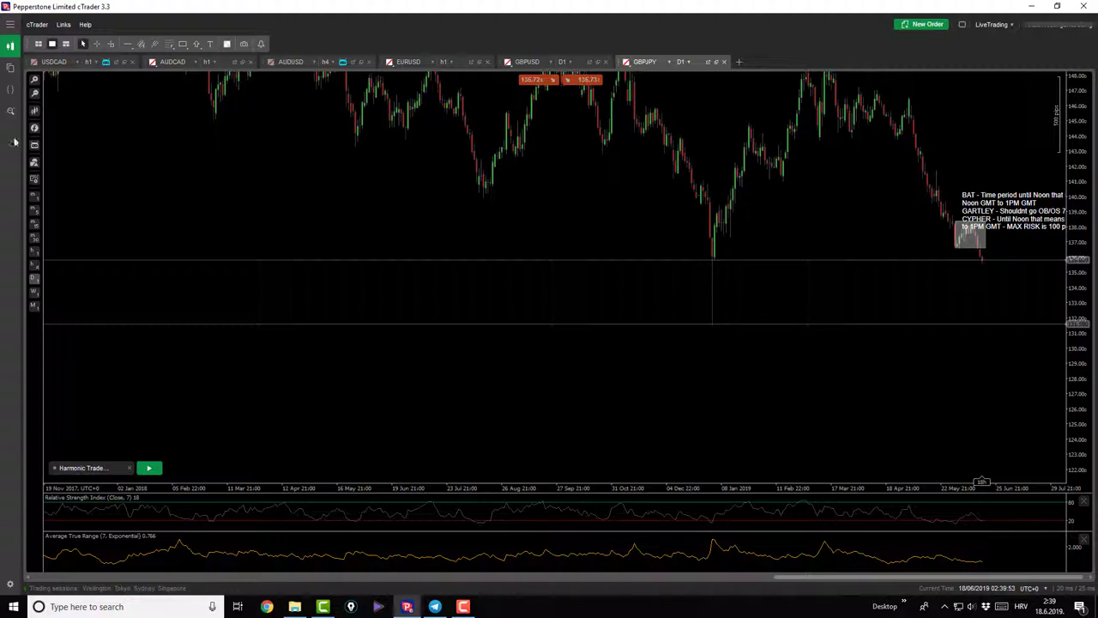
click(35, 80)
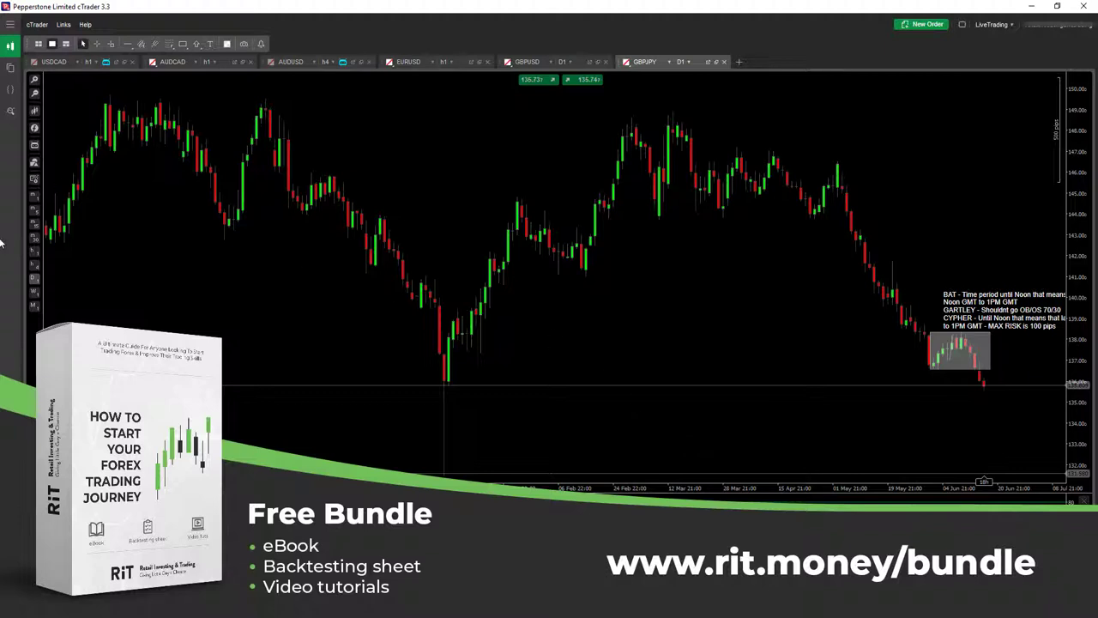
click(38, 278)
drag(594, 337, 577, 226)
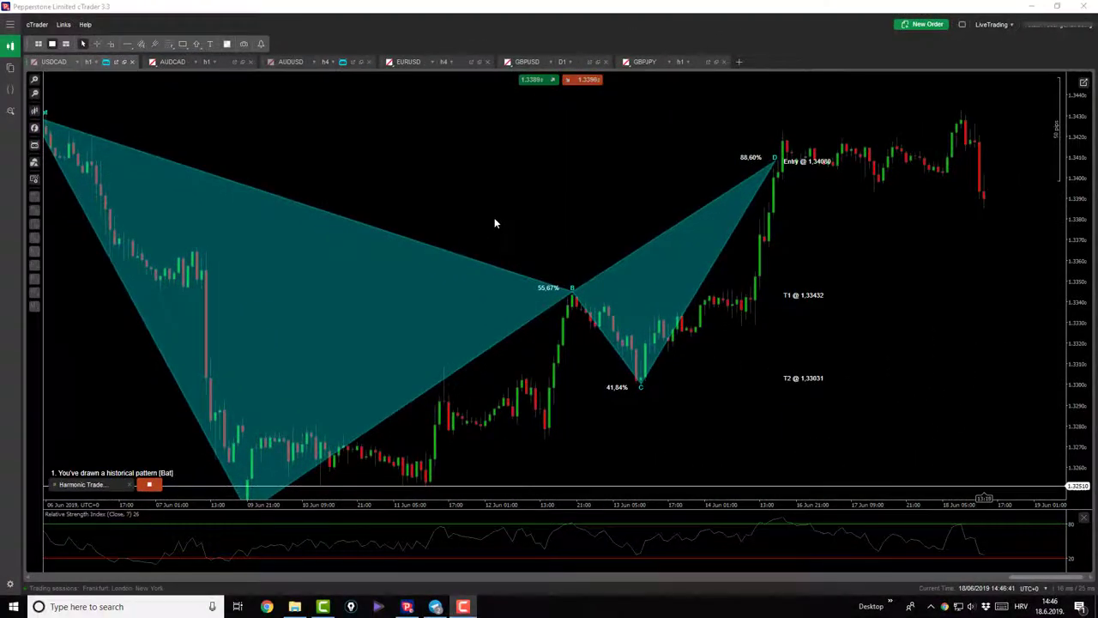
- Draw a Fibonacci retracement on USDCAD h1 from the 9 June low at 1.32383 up to the 18 June high at 1.34324
scroll(630, 221, up, 1)
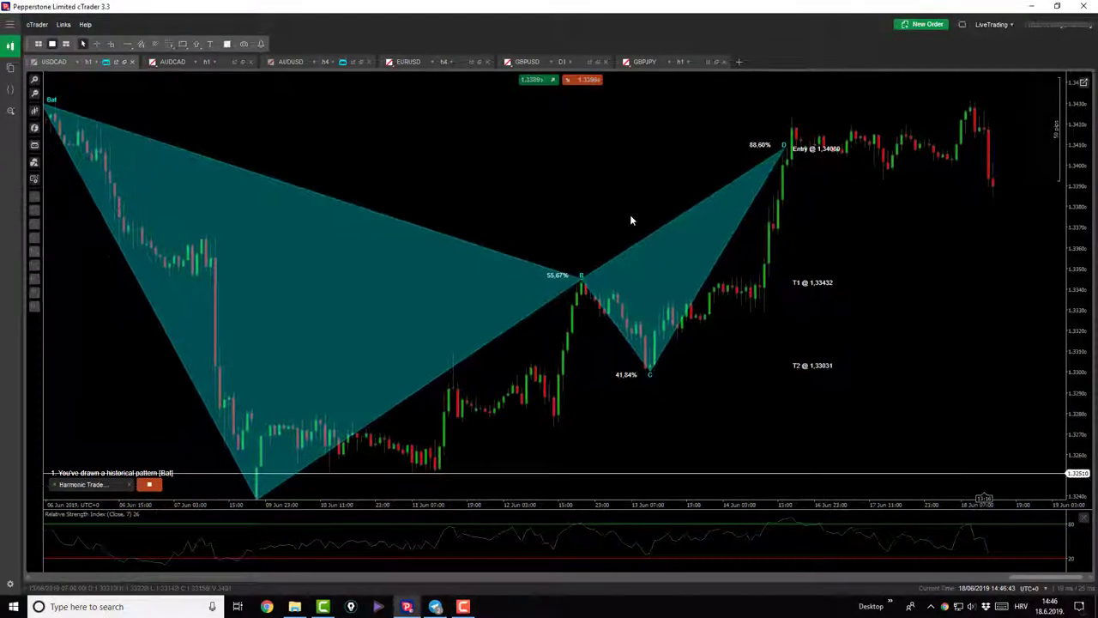
scroll(631, 220, up, 1)
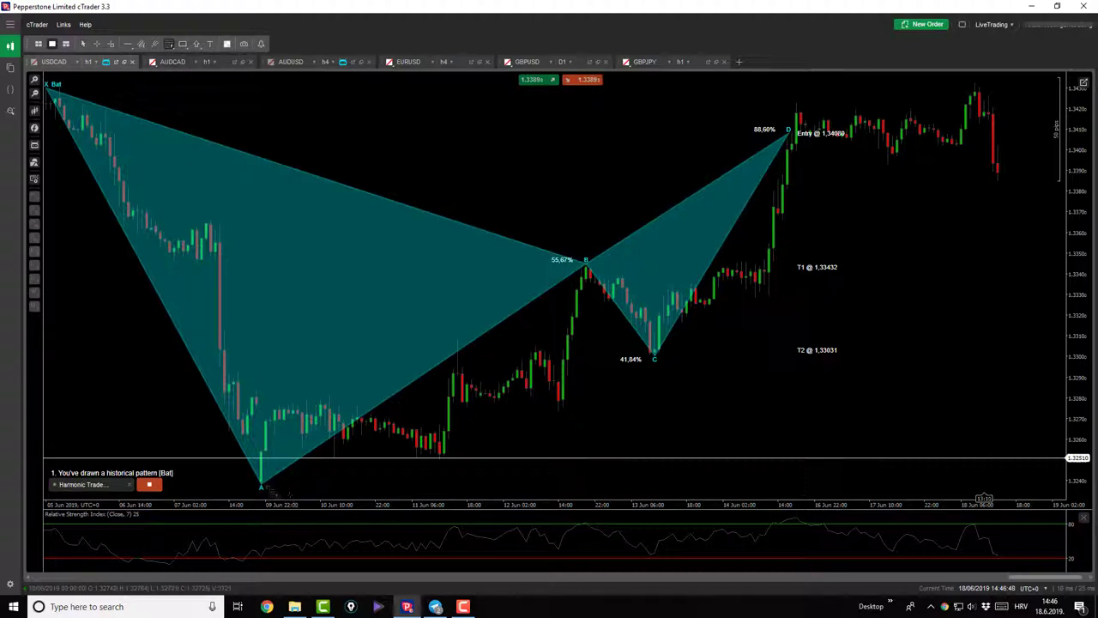
drag(262, 484, 975, 83)
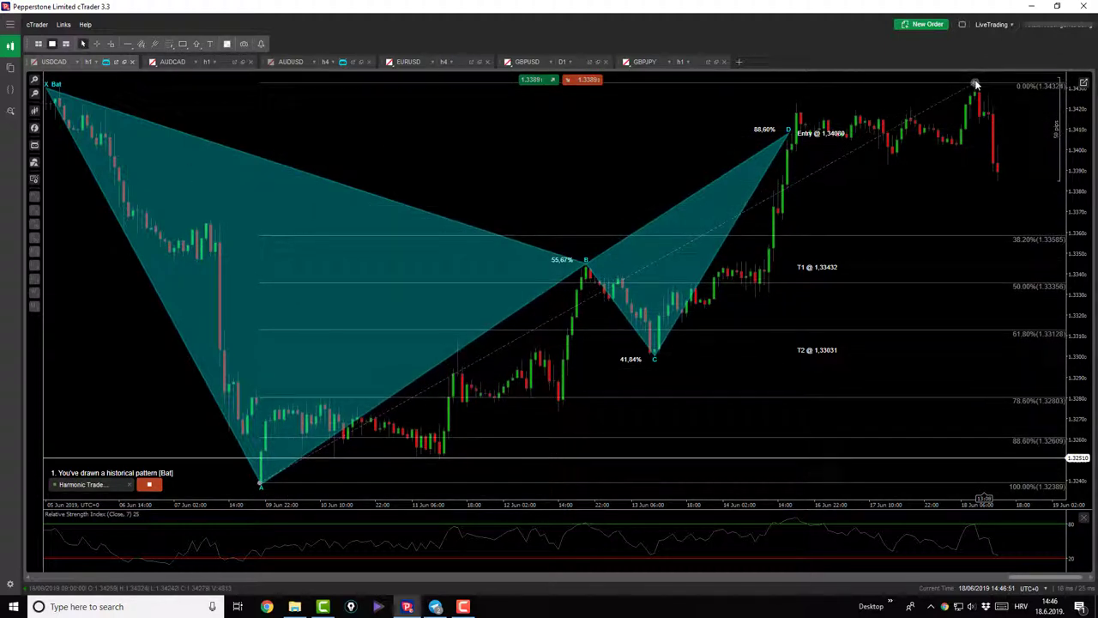
drag(259, 487, 258, 489)
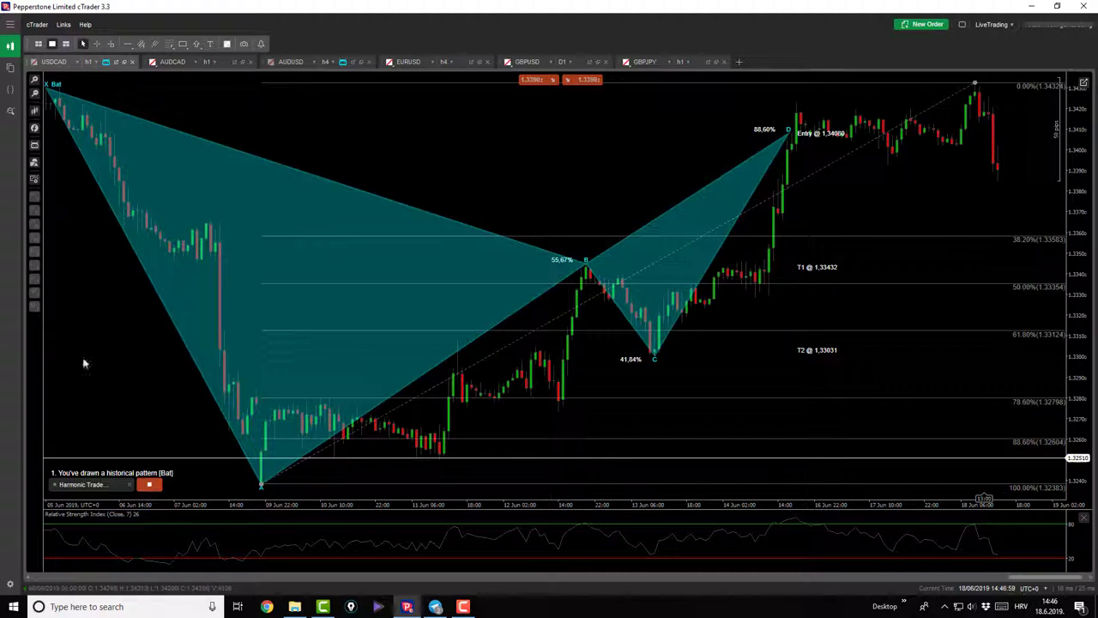
- Clear the historical Bat pattern from USDCAD and view the Fibonacci levels on the h4 timeframe
click(149, 485)
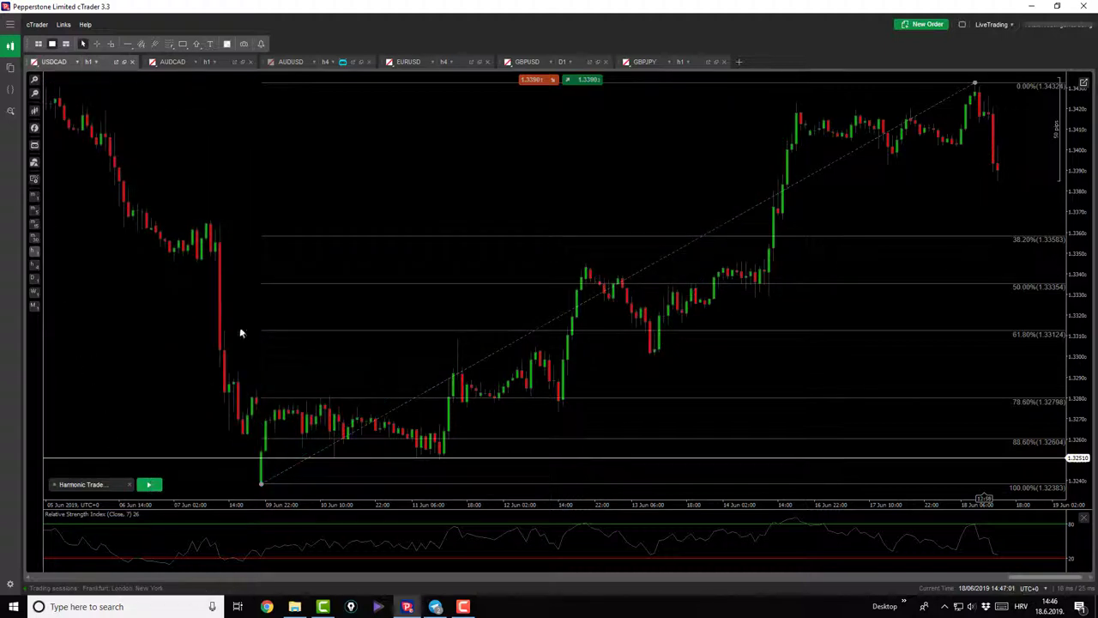
click(34, 263)
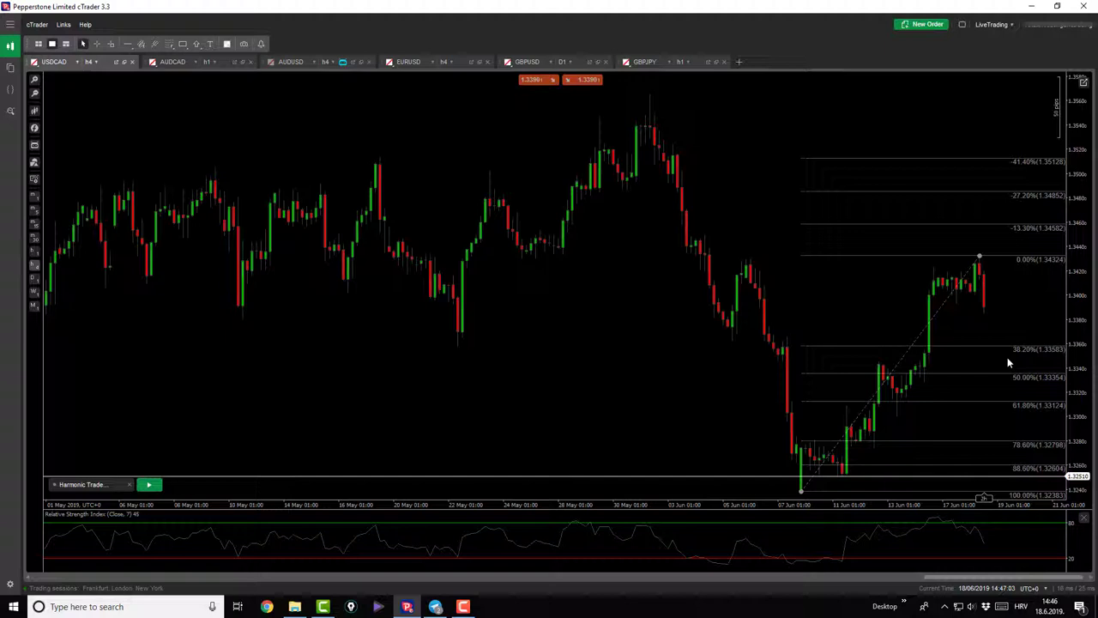
drag(998, 332, 990, 309)
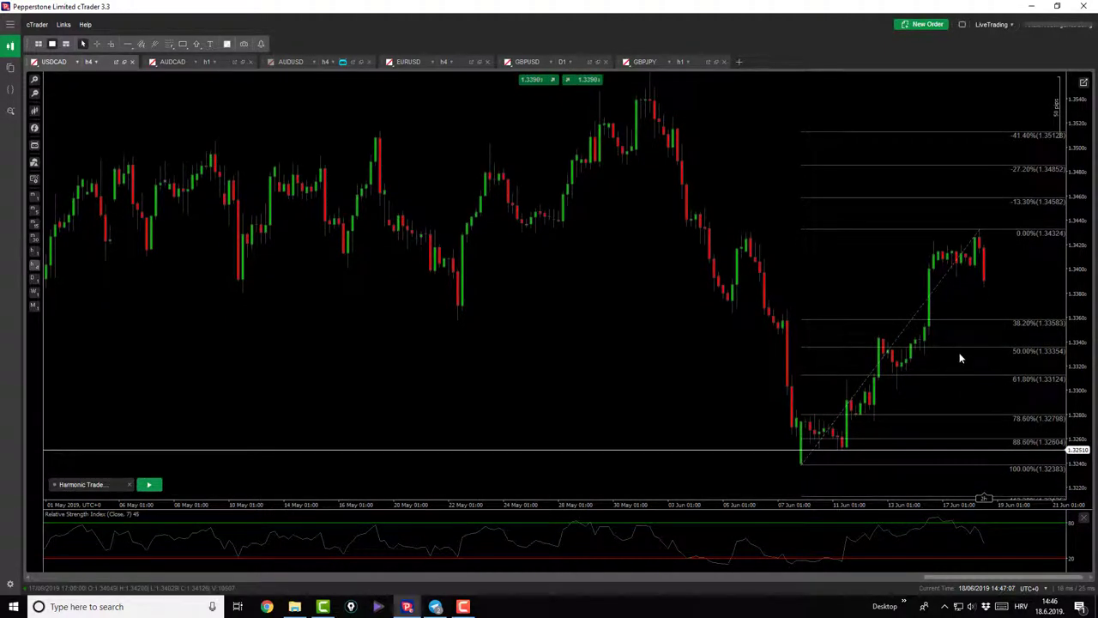
- Open the AUDCAD h1 chart, plot points X, A and B from the 17 June high with Harmonic Trader, and clear them again
click(173, 62)
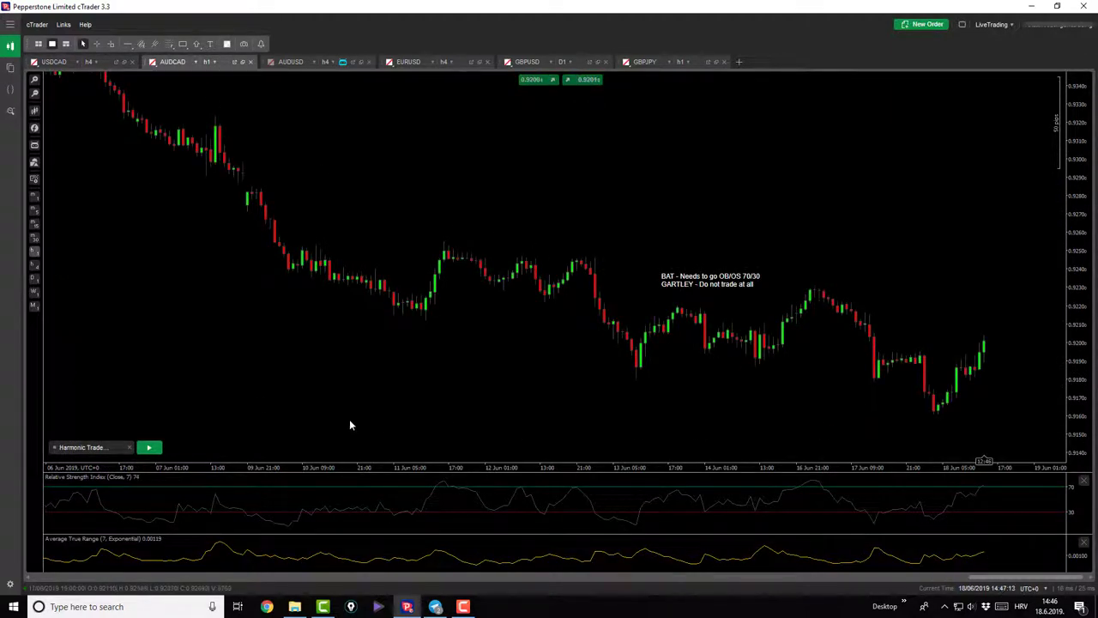
click(150, 446)
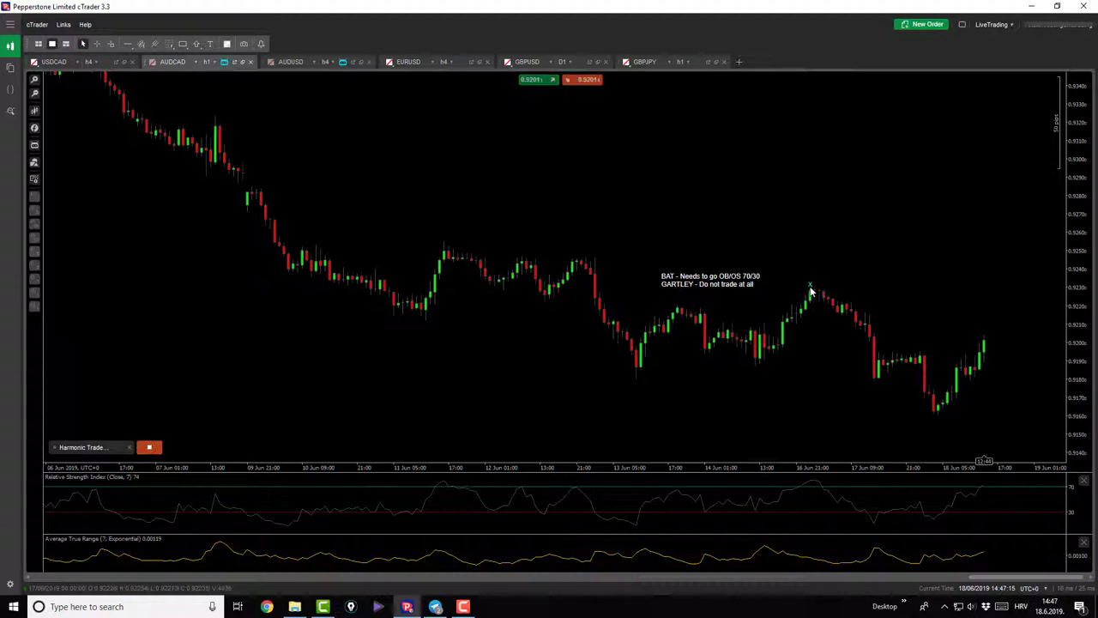
click(871, 412)
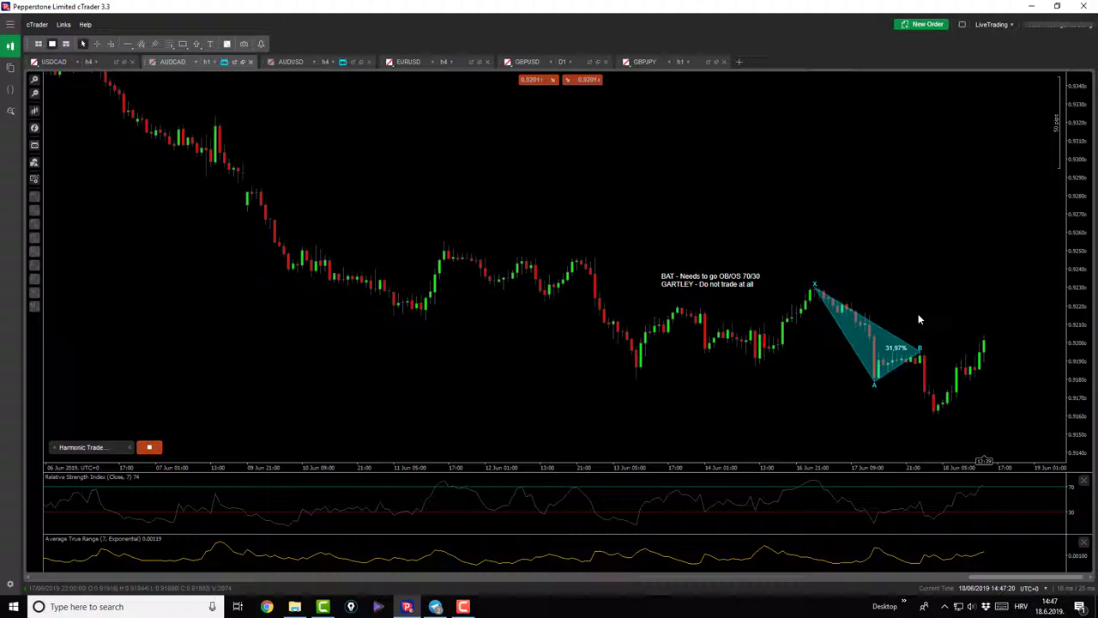
click(156, 447)
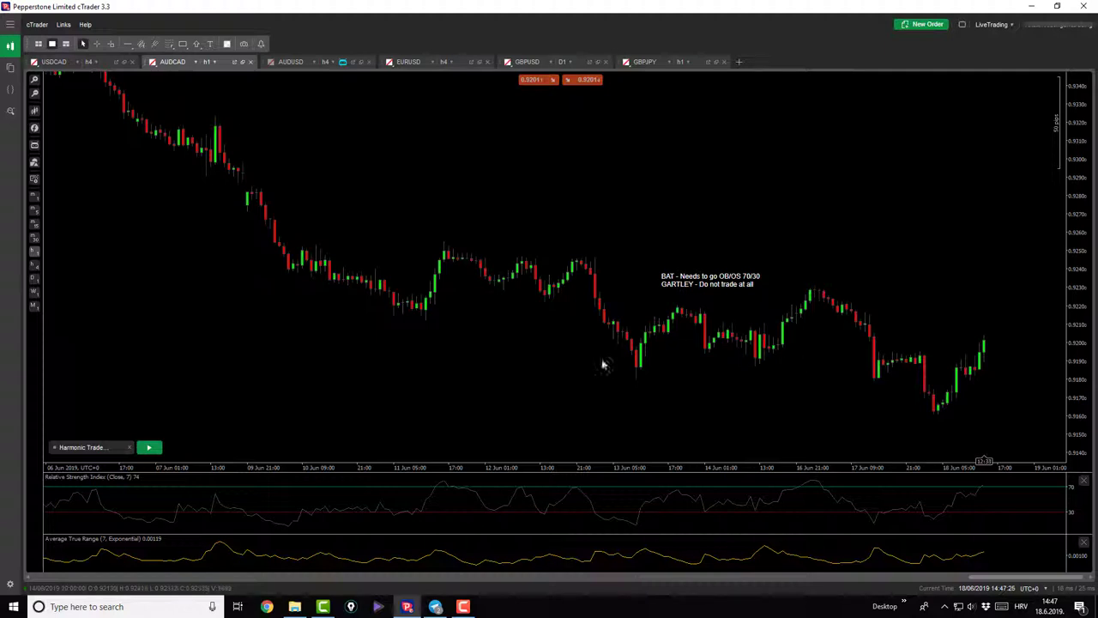
- Draw a rectangle on AUDCAD h1 over the range from the 13 June low onward, about 0.9180 to 0.9230
click(183, 44)
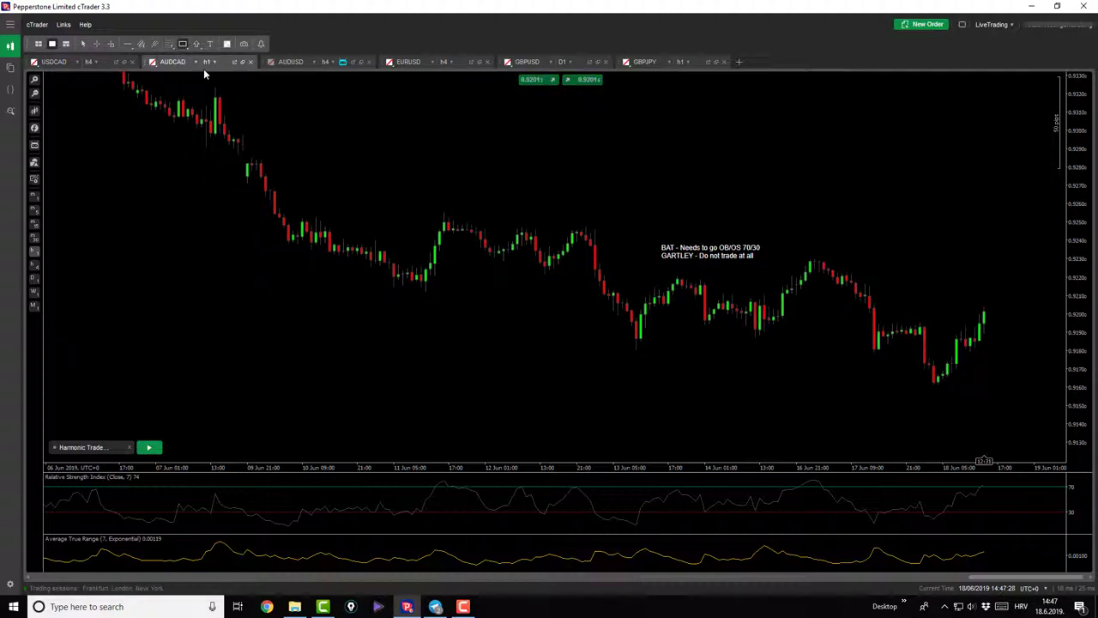
drag(636, 349, 765, 298)
mouse_move(865, 271)
mouse_down()
mouse_move(1053, 257)
mouse_move(1037, 257)
mouse_up()
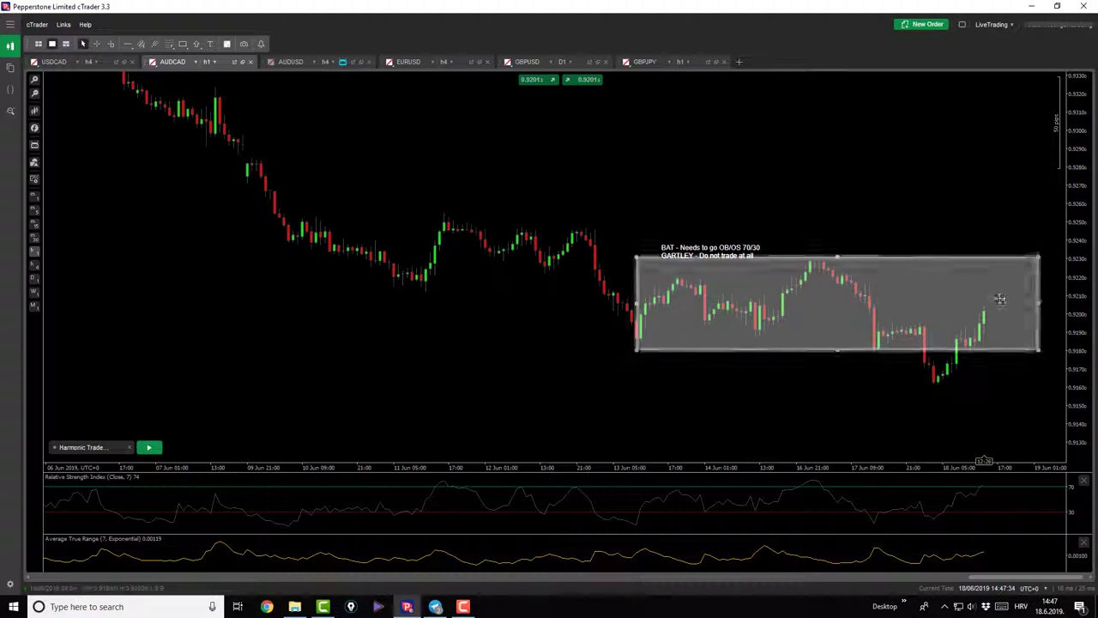
drag(899, 231, 896, 189)
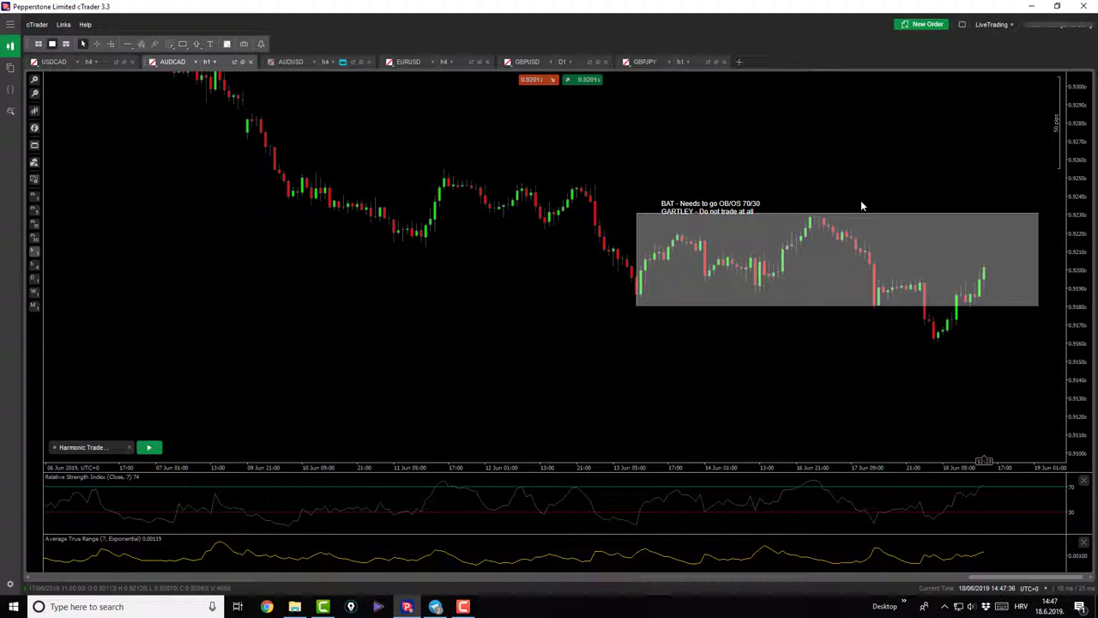
- Add a horizontal line at 0.92468 above the AUDCAD rectangle and measure the gap between the line and the rectangle's upper edge
click(96, 44)
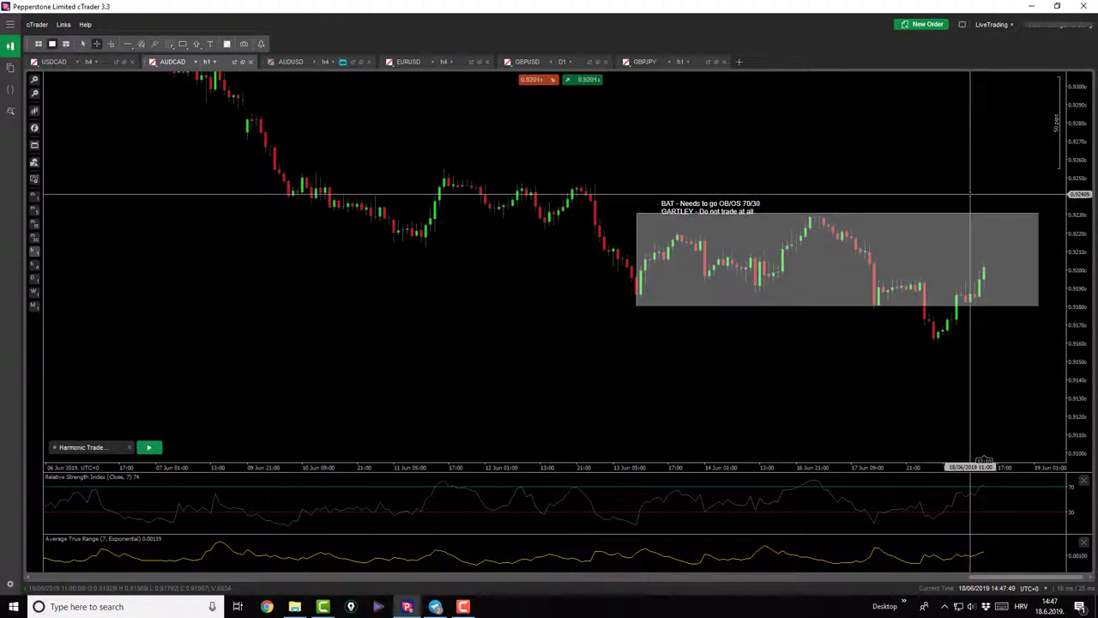
mouse_move(970, 195)
mouse_down()
mouse_move(971, 211)
mouse_move(972, 187)
mouse_up()
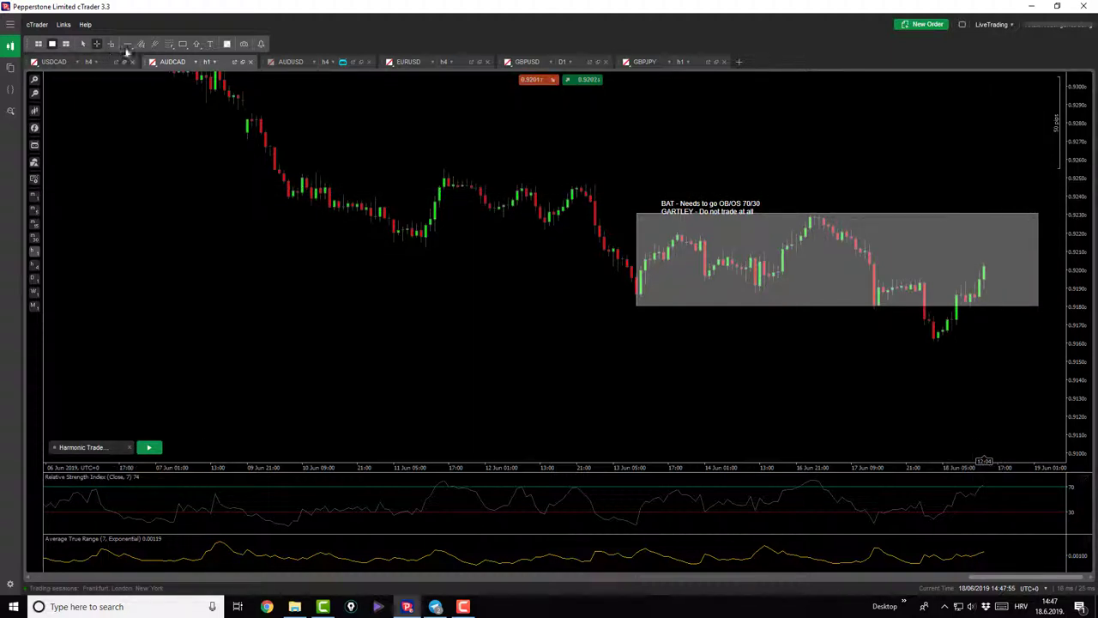
click(999, 183)
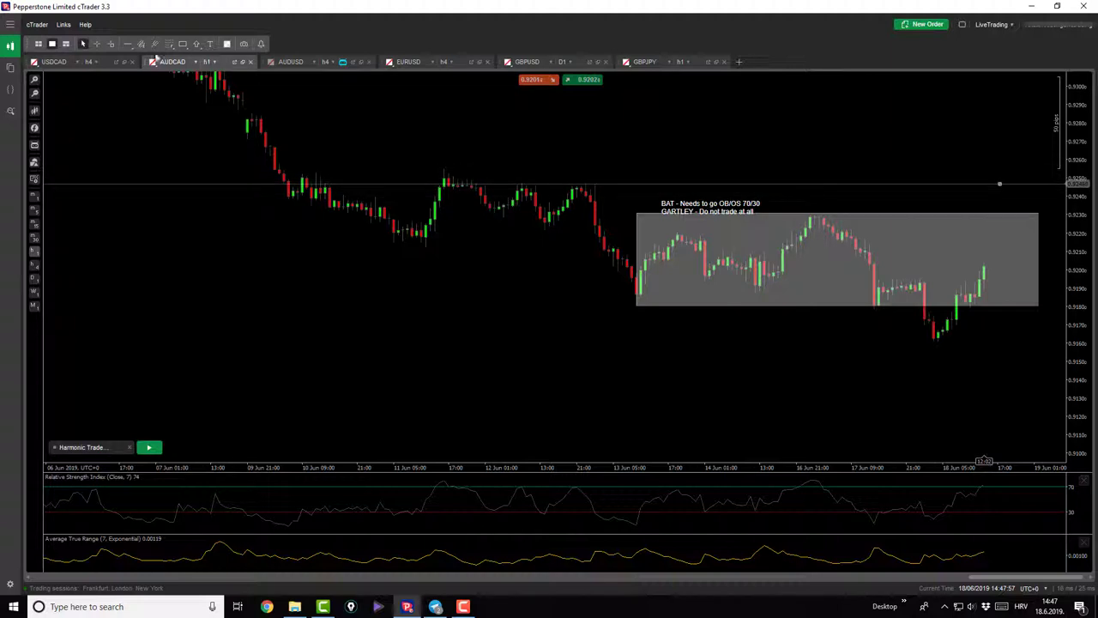
drag(1016, 212, 1010, 183)
double_click(1010, 183)
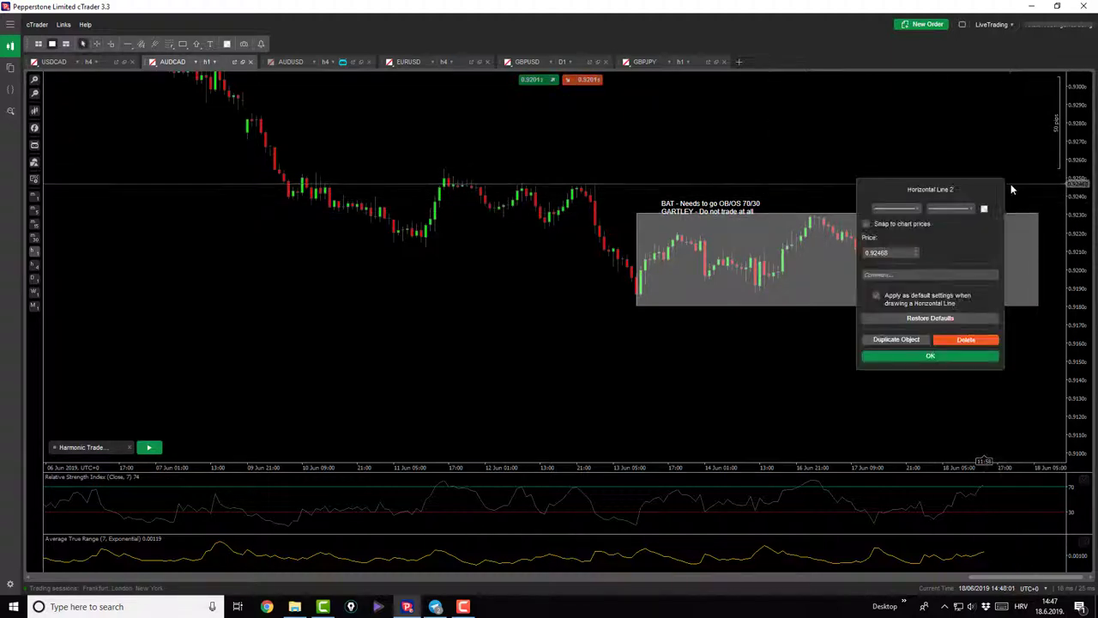
click(1011, 185)
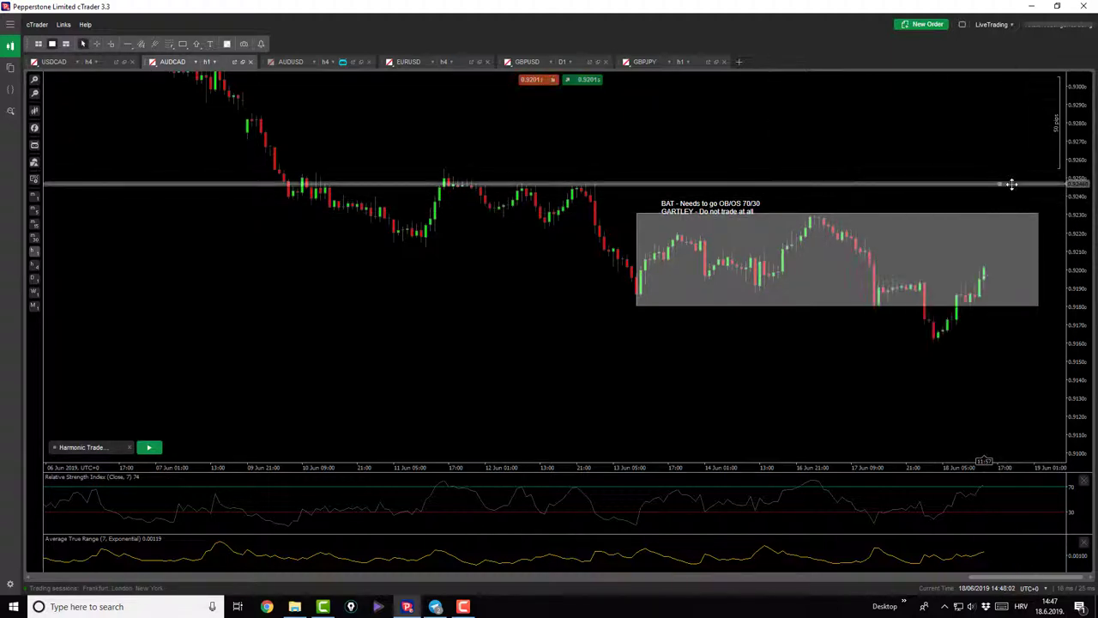
click(96, 44)
drag(989, 185, 989, 210)
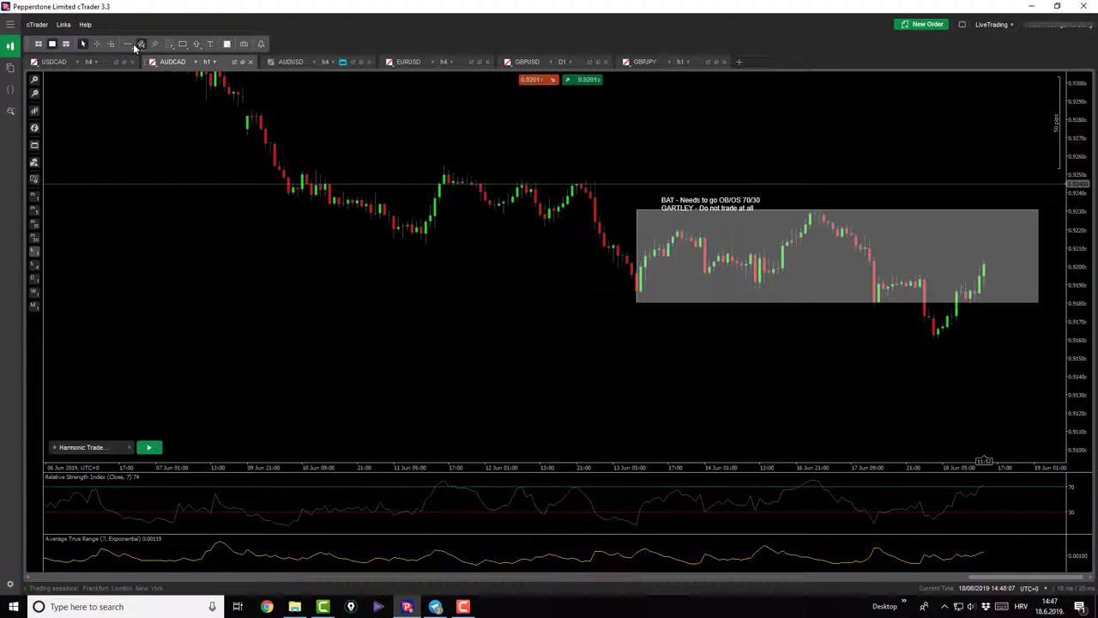
- Draw a Fibonacci retracement on AUDCAD from the 18 June low area at 0.91629 up to 0.92415, lowering the horizontal line to that upper level
click(168, 43)
drag(934, 339, 994, 186)
drag(908, 183, 912, 188)
drag(995, 187, 994, 190)
click(983, 271)
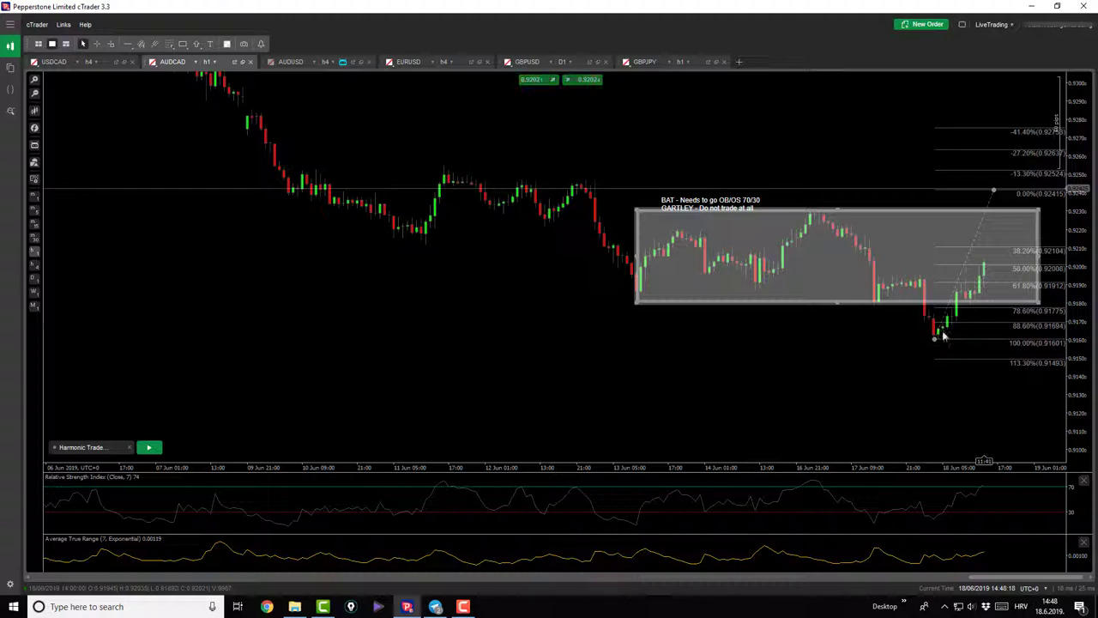
drag(935, 340, 913, 333)
click(1008, 280)
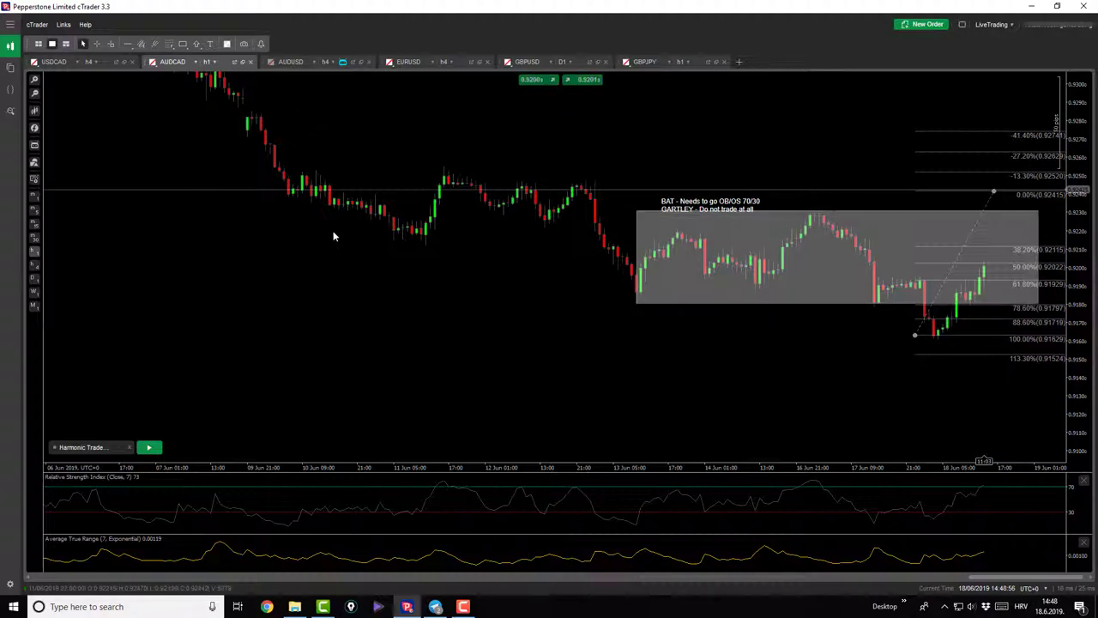
- Clear the Gartley pattern from AUDUSD, and on h1 draw a rectangle from the 14 June low onward, about 0.6860 to 0.6886
click(295, 62)
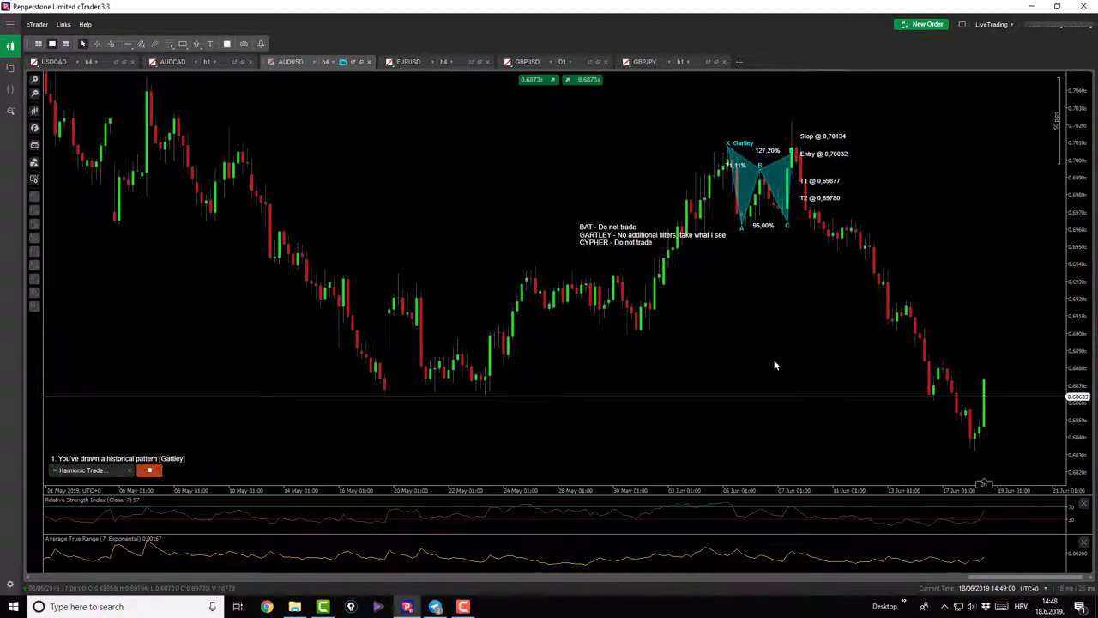
click(142, 469)
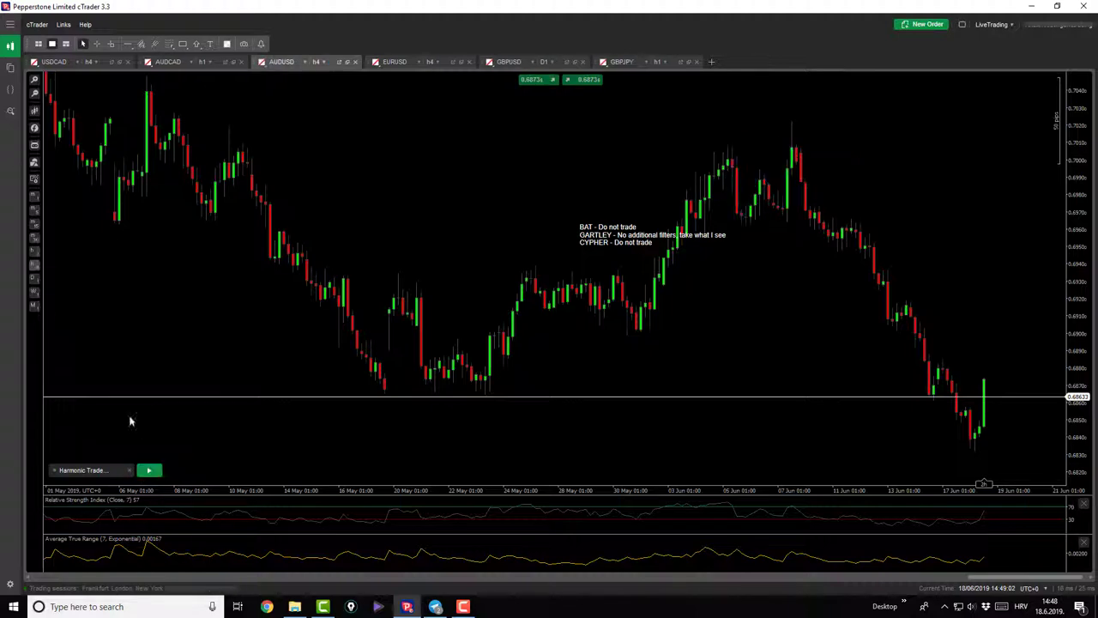
click(36, 254)
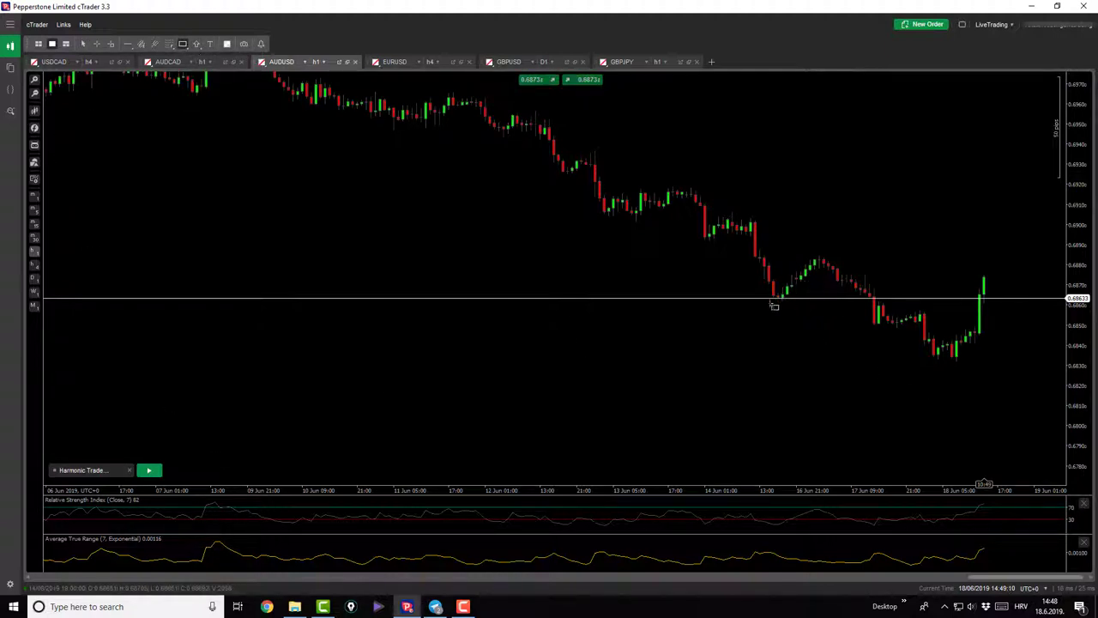
drag(1010, 263, 1035, 254)
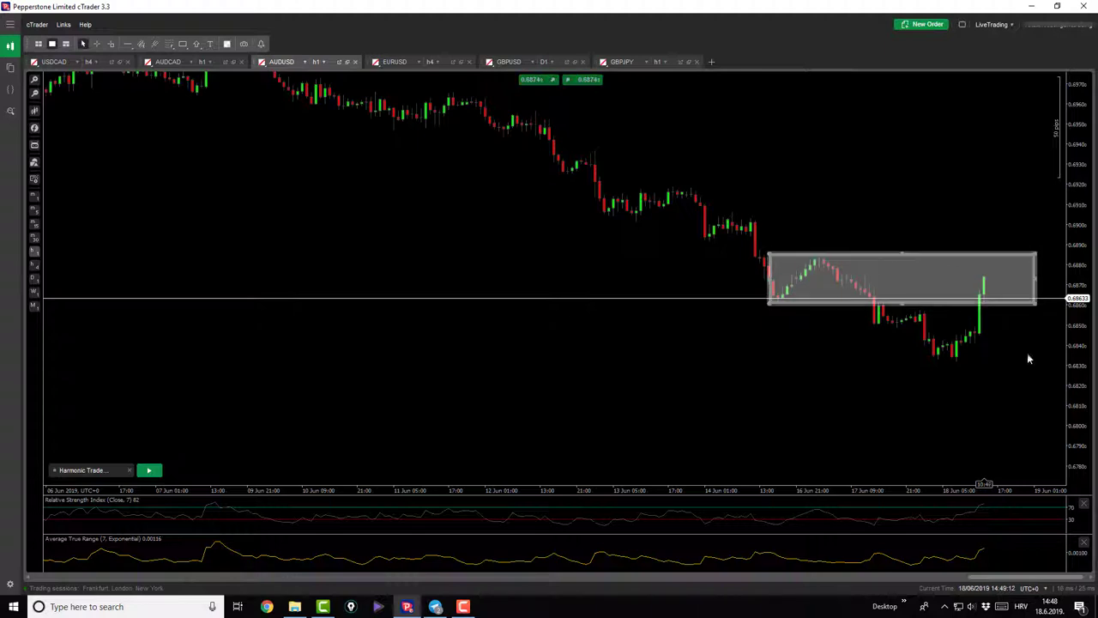
- Deselect the AUDUSD rectangle and examine EURUSD on h4 and h1, tracing recent price around the 1.12000 line with the crosshair
click(969, 334)
click(993, 273)
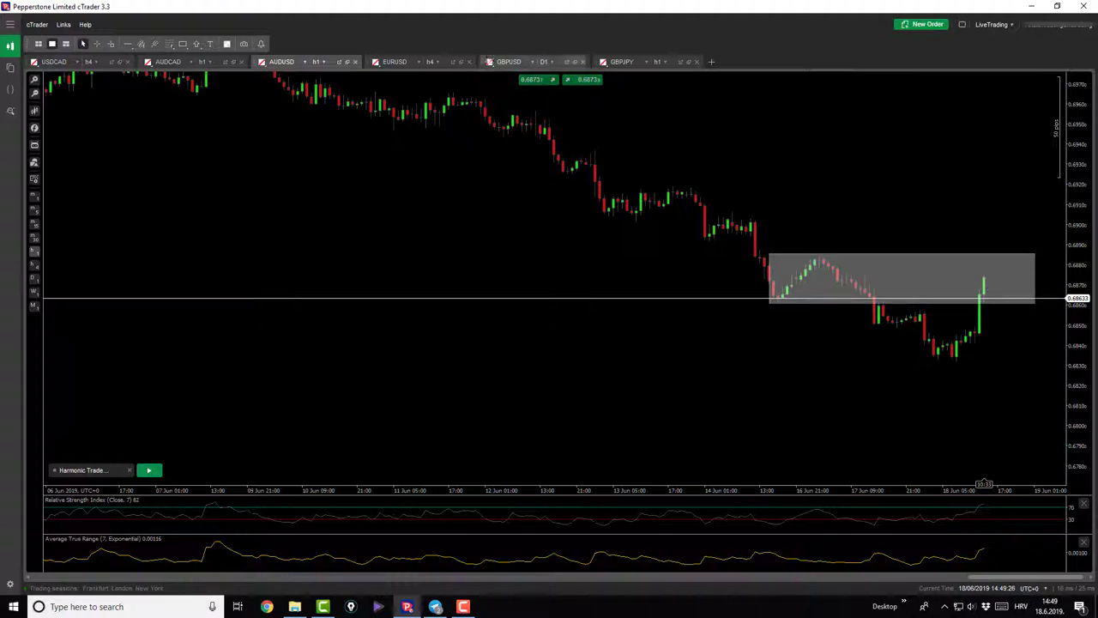
click(394, 62)
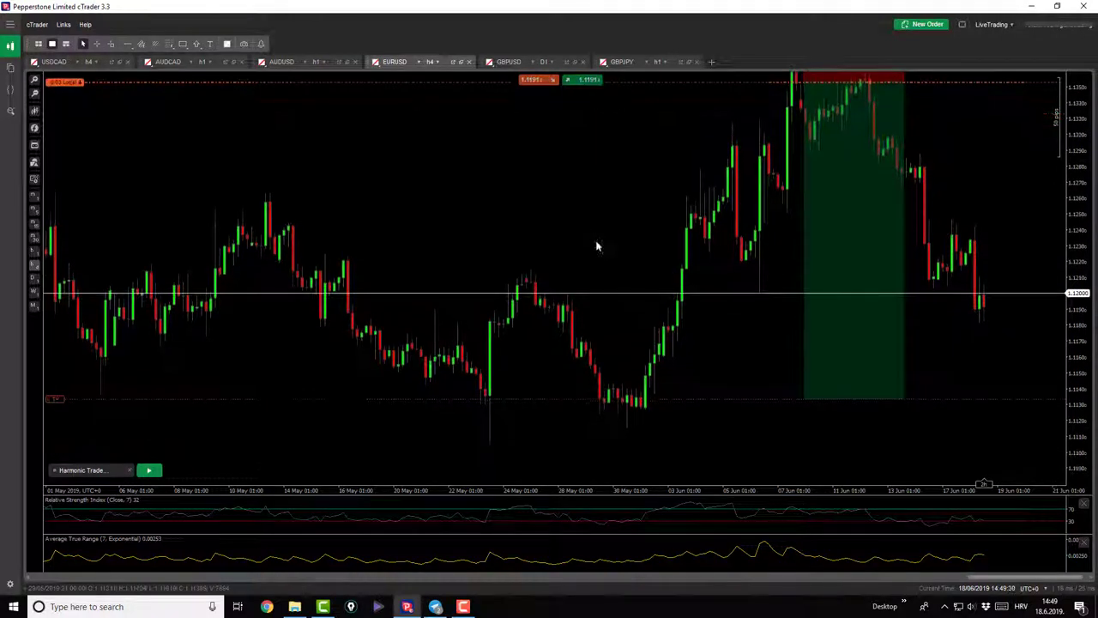
click(96, 43)
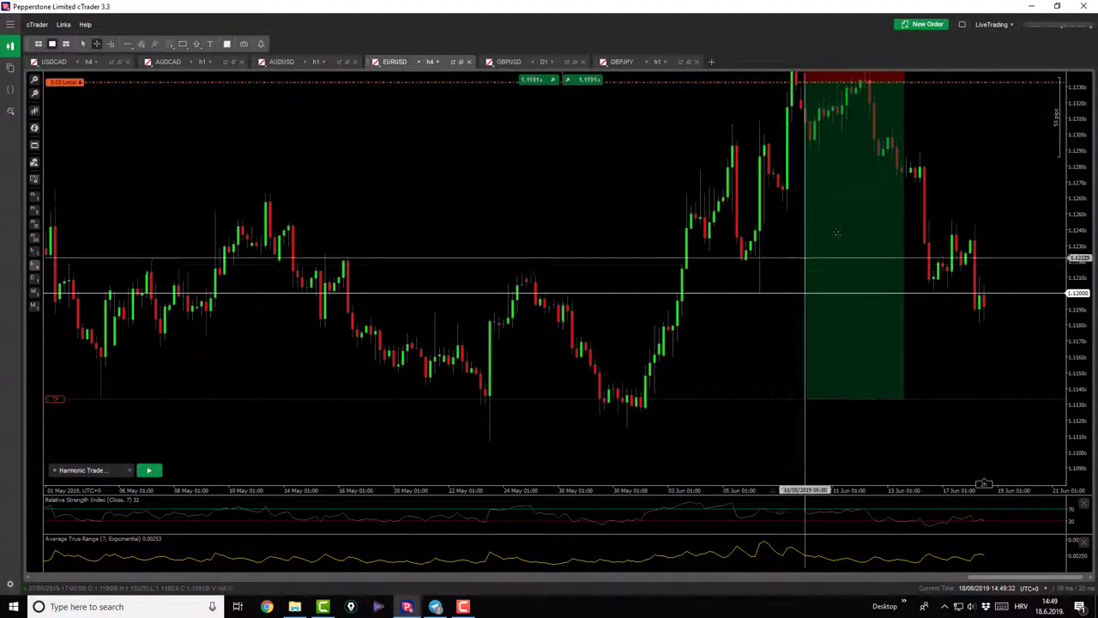
drag(976, 246, 973, 301)
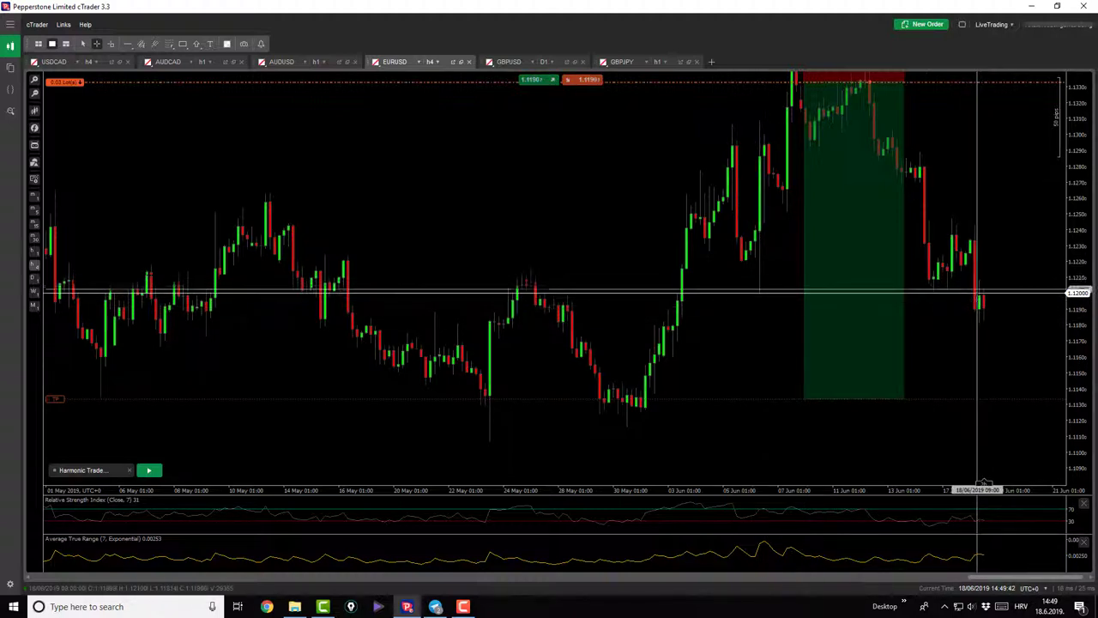
scroll(984, 484, up, 3)
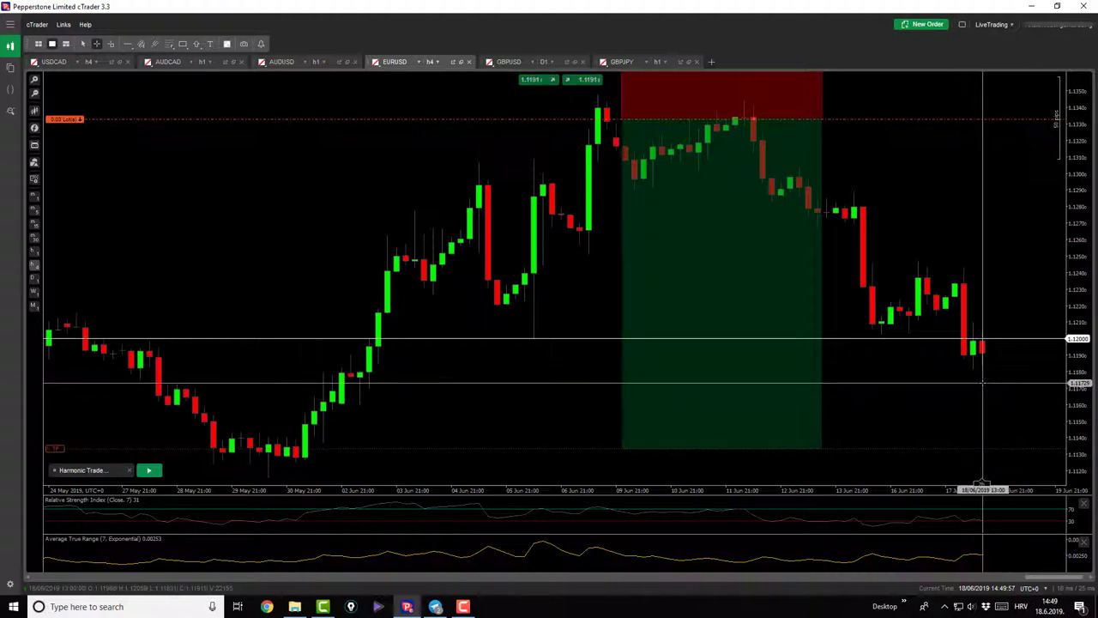
mouse_move(985, 448)
mouse_down()
mouse_move(985, 354)
mouse_move(983, 450)
mouse_move(942, 383)
mouse_up()
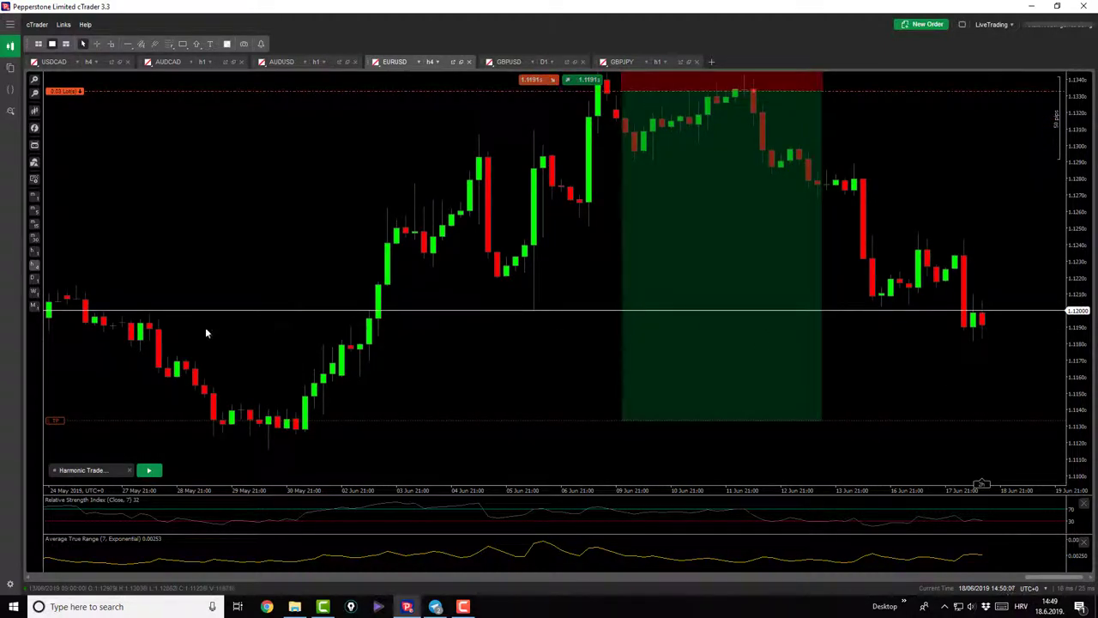
click(40, 257)
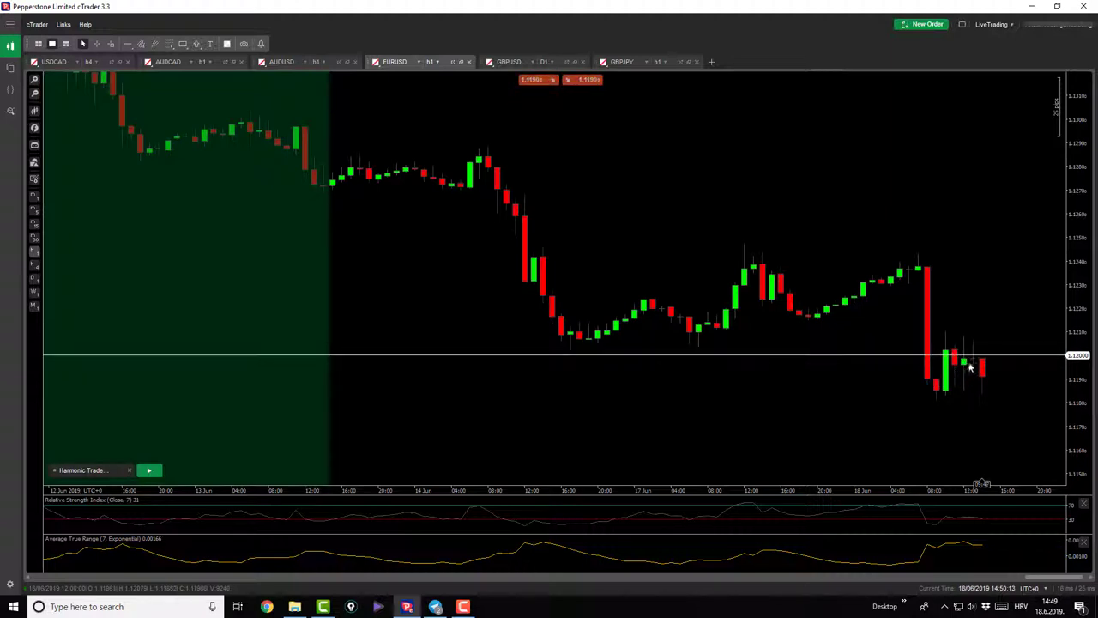
click(96, 44)
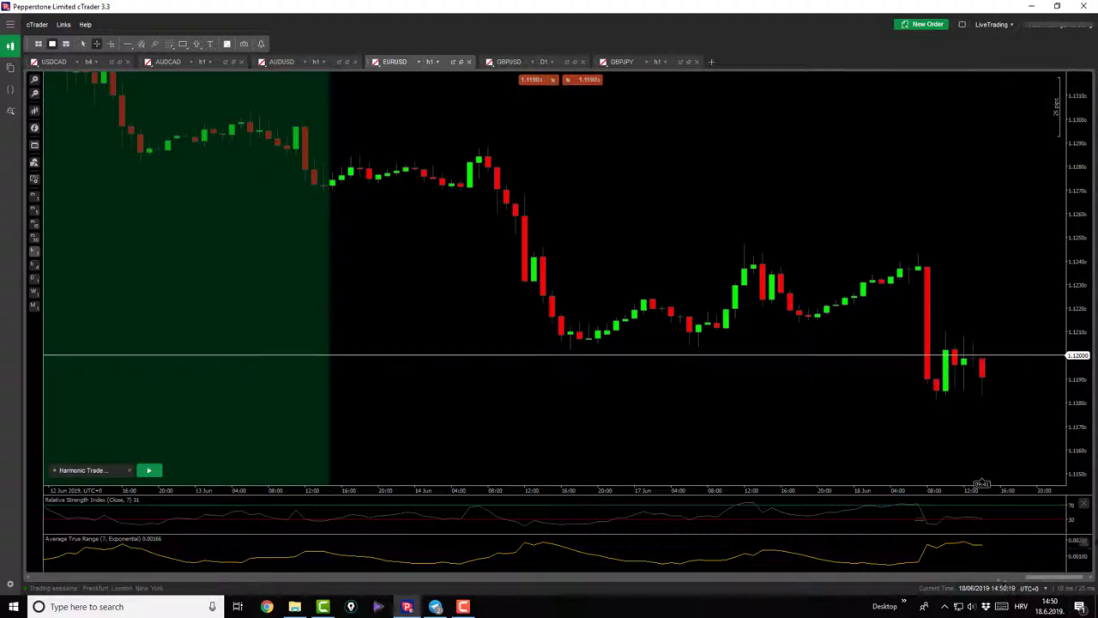
key(Escape)
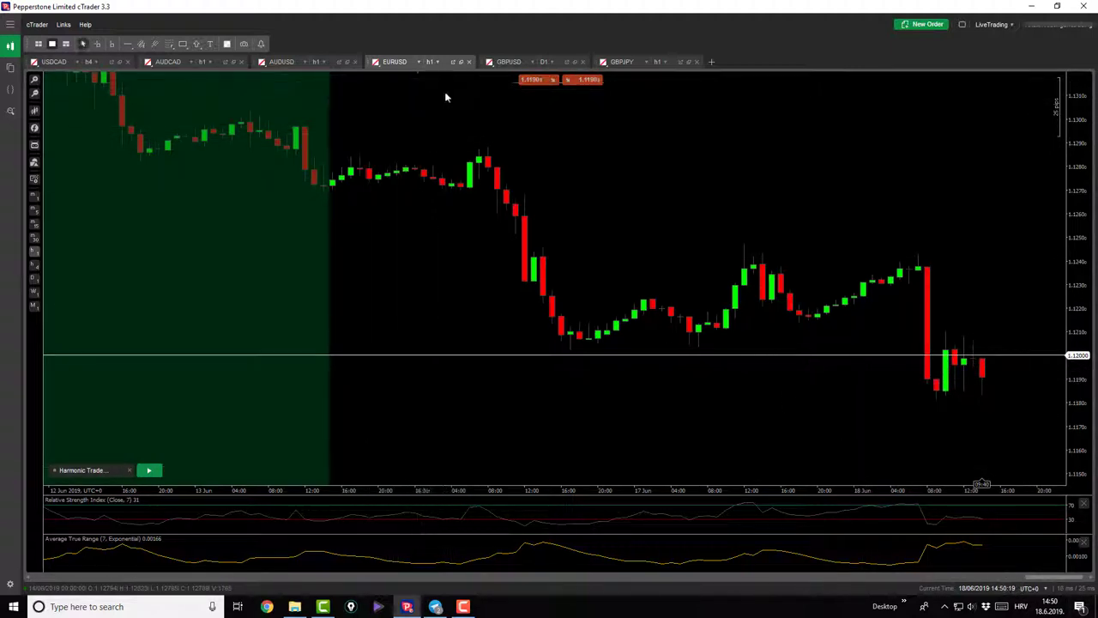
- On the GBPUSD h4 chart, inspect the latest lows and move the BAT/GARTLEY text note into the empty area above the candles
click(495, 65)
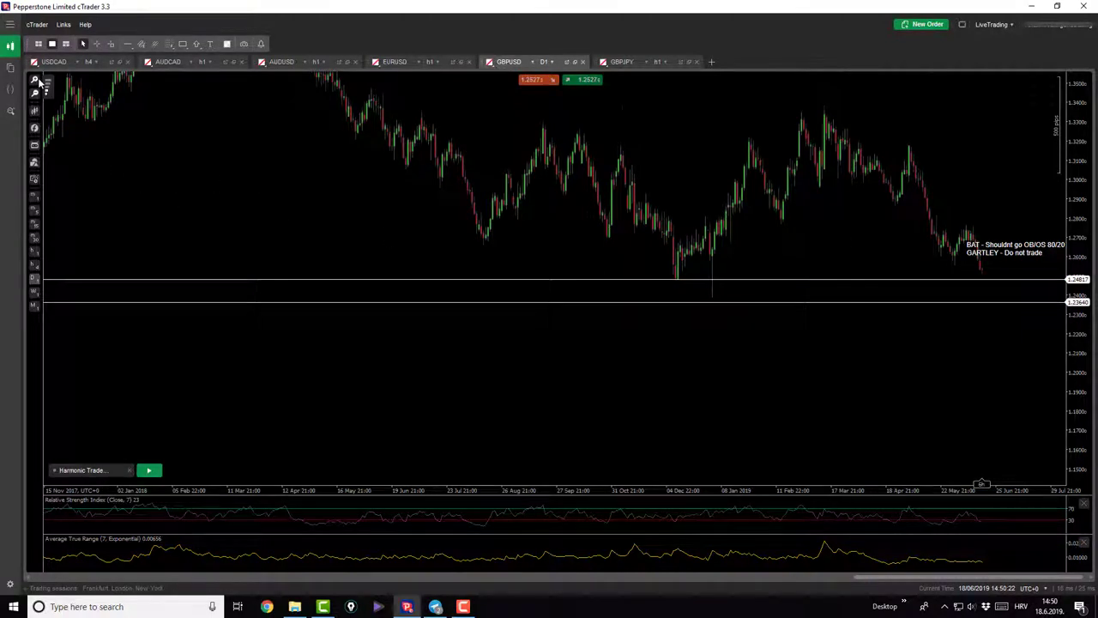
click(35, 266)
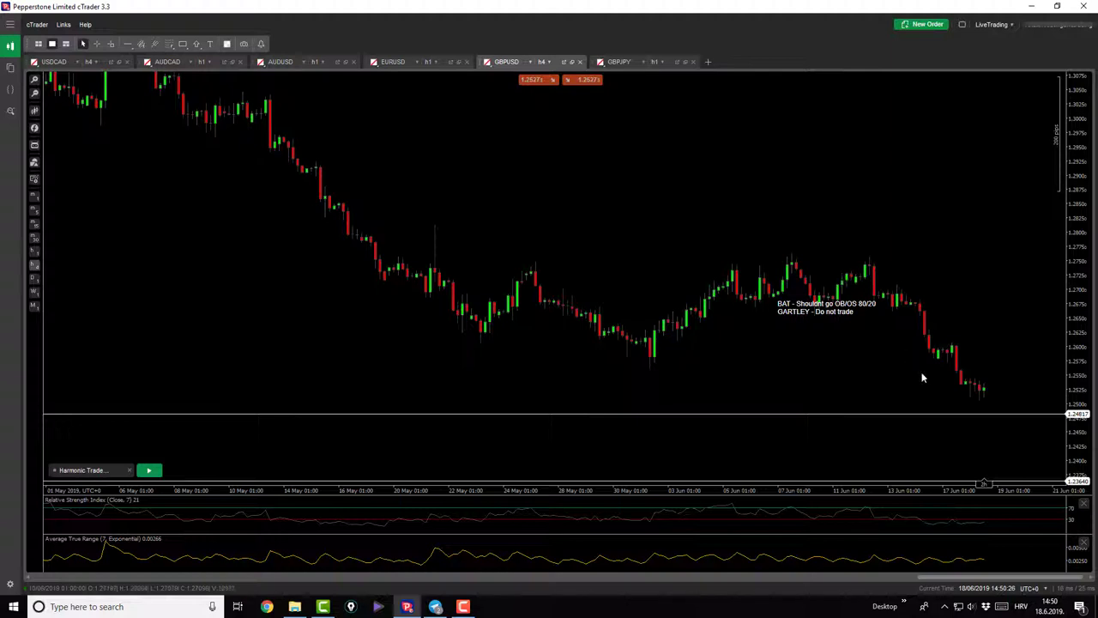
click(96, 43)
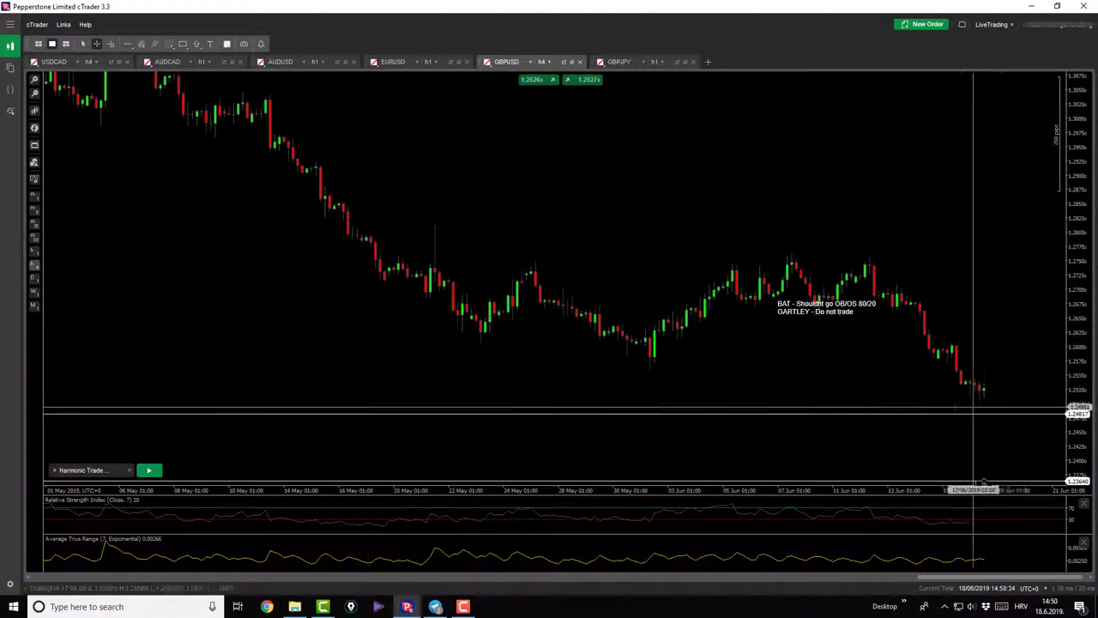
key(Escape)
drag(833, 337, 666, 213)
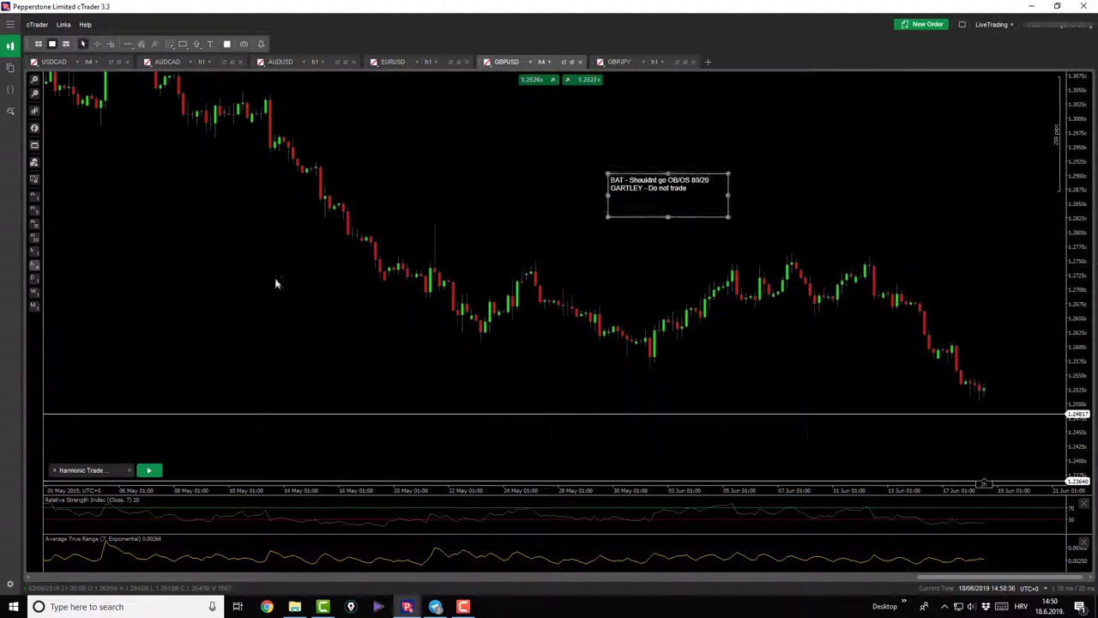
- Check a Bat pattern on GBPUSD D1 with Harmonic Trader, from the January low through the March, April, May and June swings, and stop it
click(34, 277)
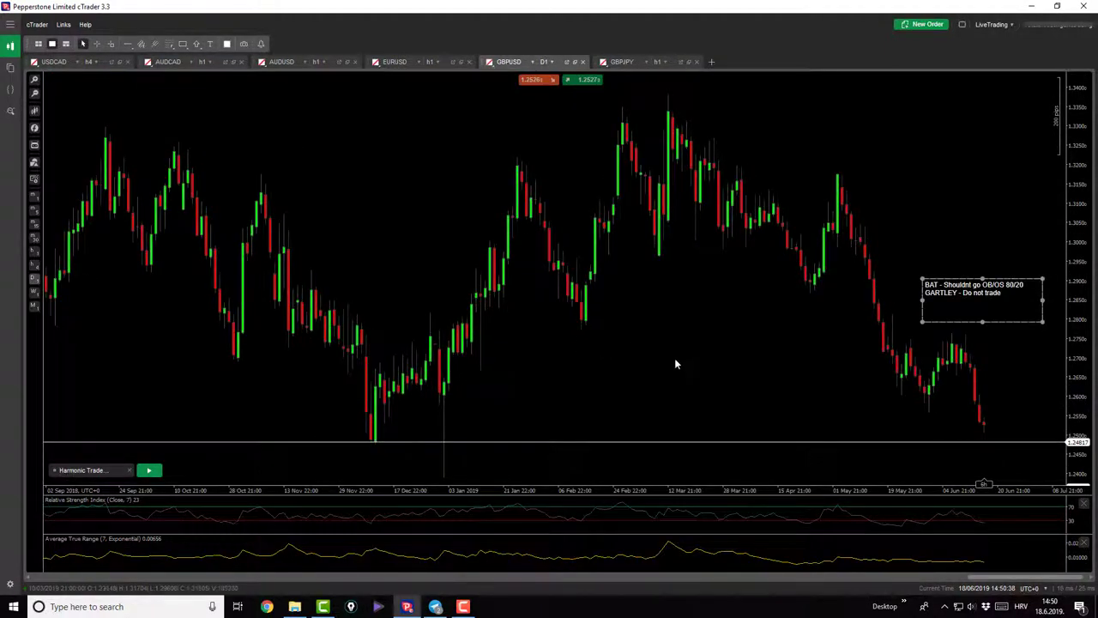
click(673, 388)
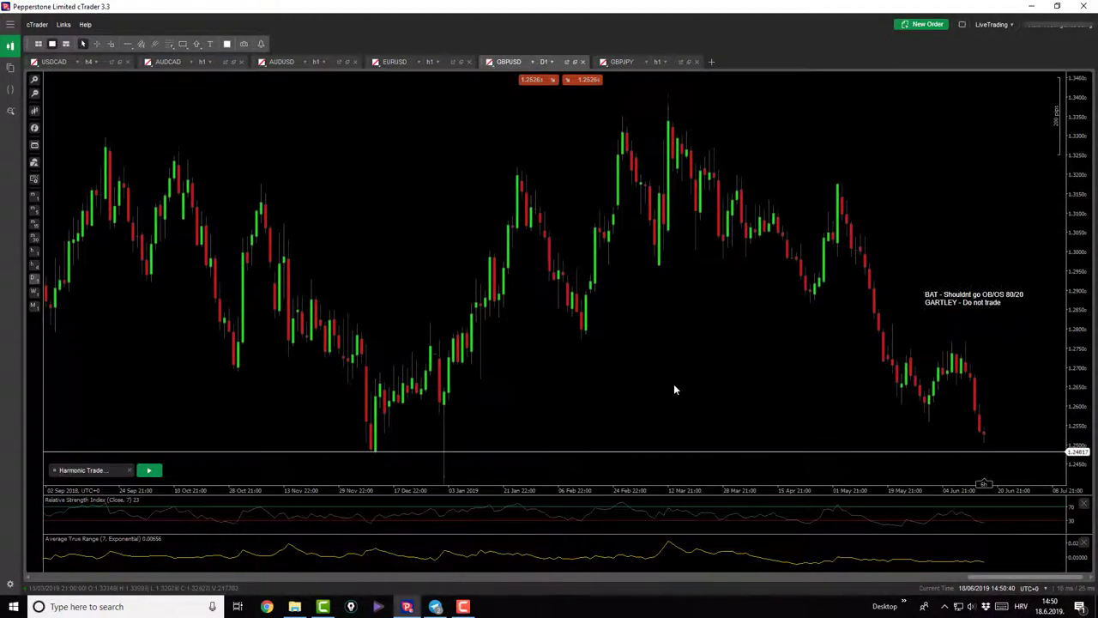
click(150, 470)
click(442, 460)
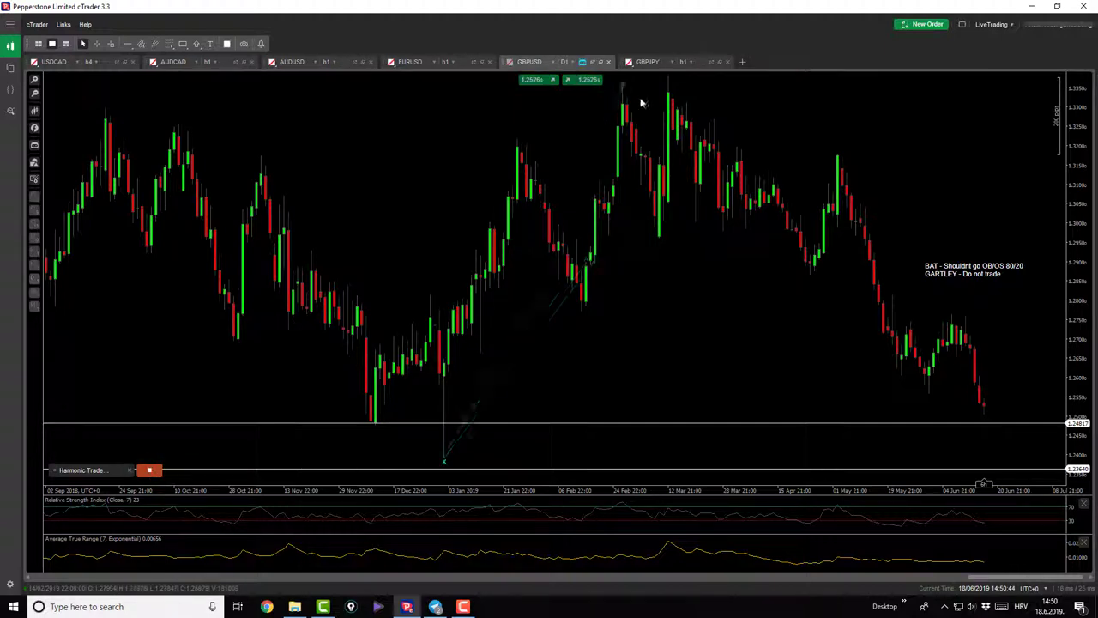
click(669, 78)
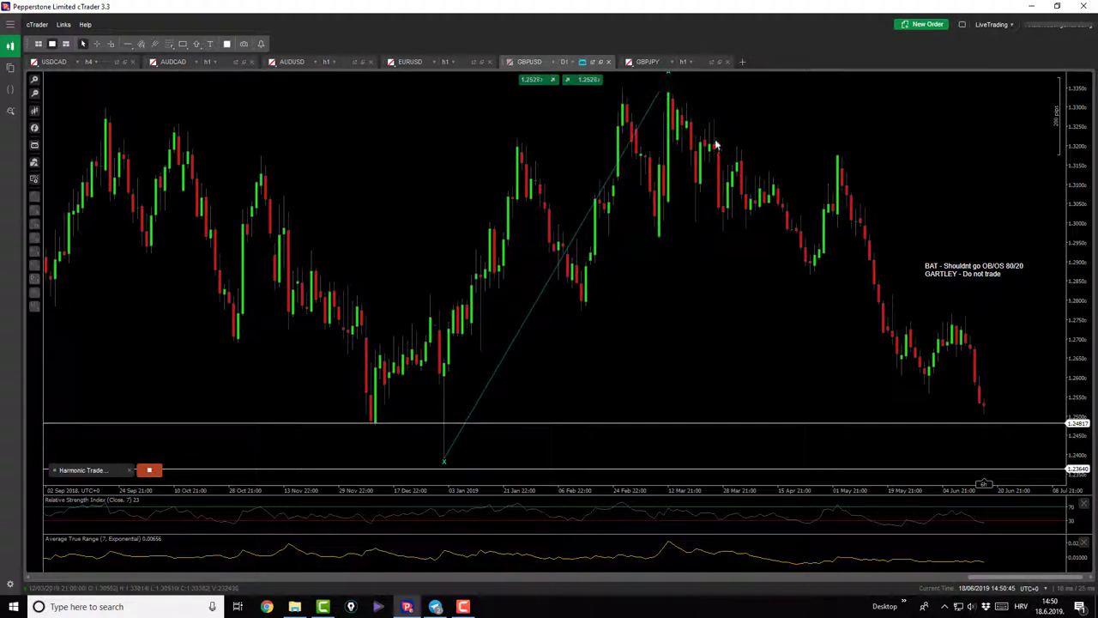
click(810, 278)
click(837, 151)
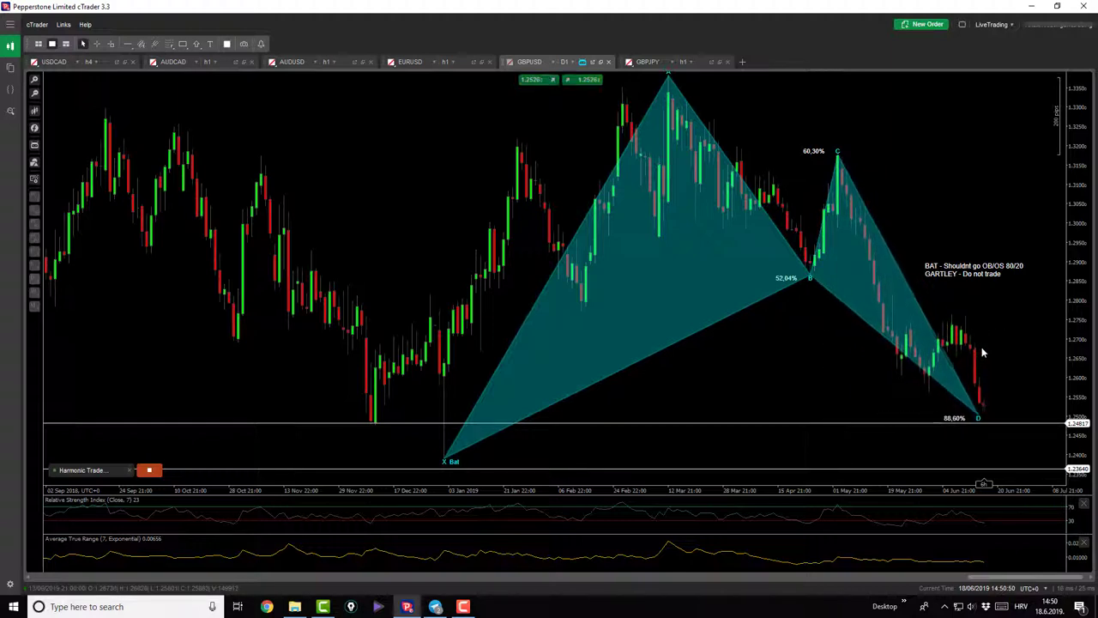
click(983, 415)
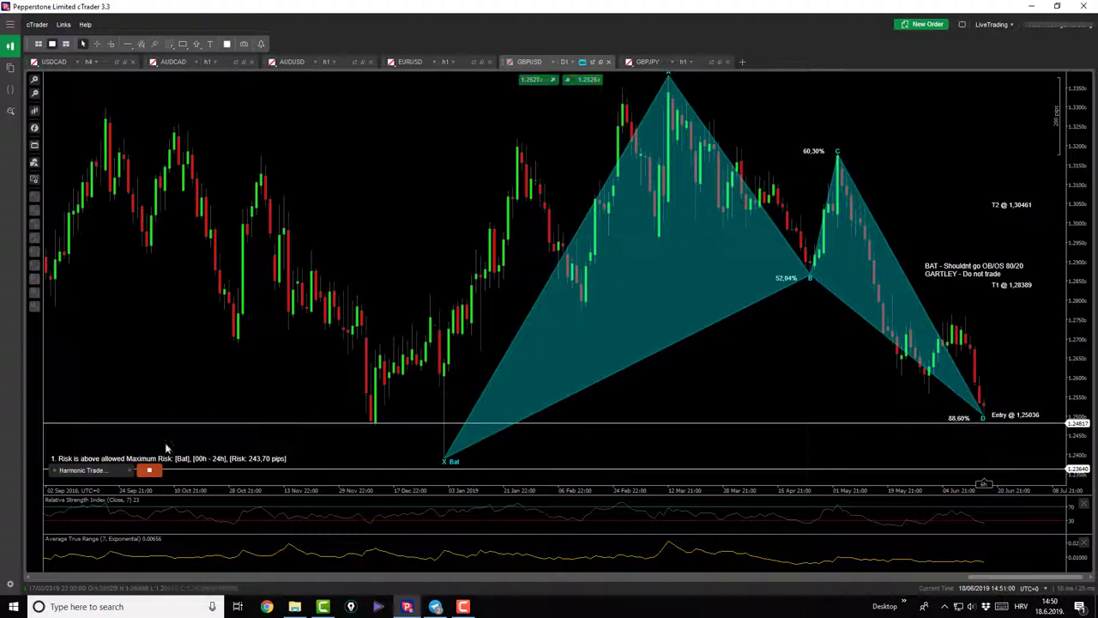
click(148, 470)
- Compare GBPUSD's recent price action on the h1, h4 and D1 timeframes
click(35, 253)
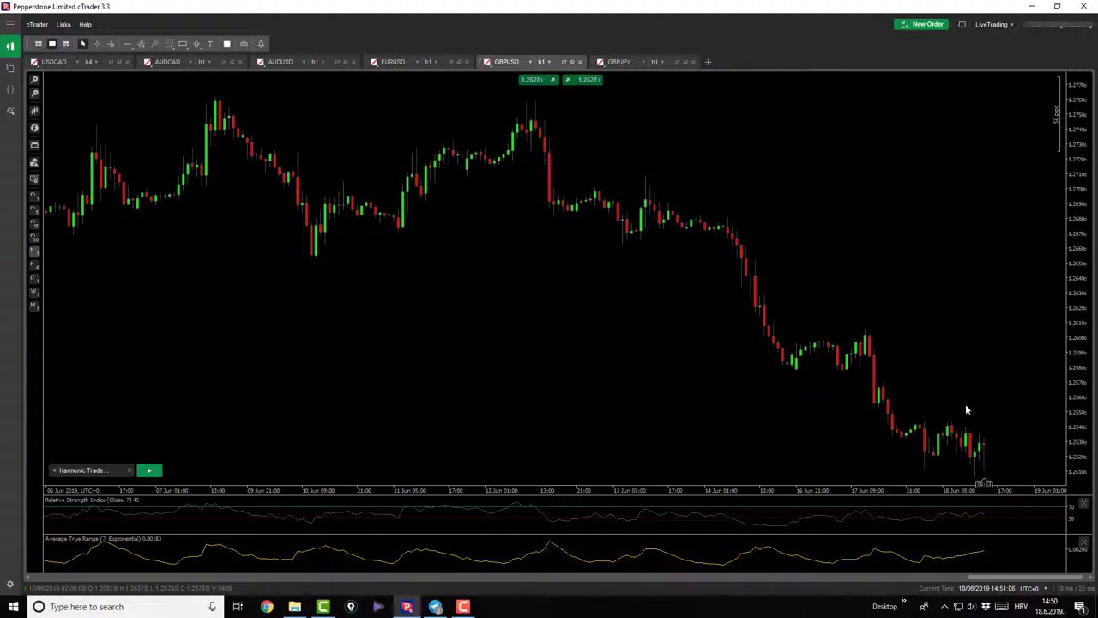
click(35, 268)
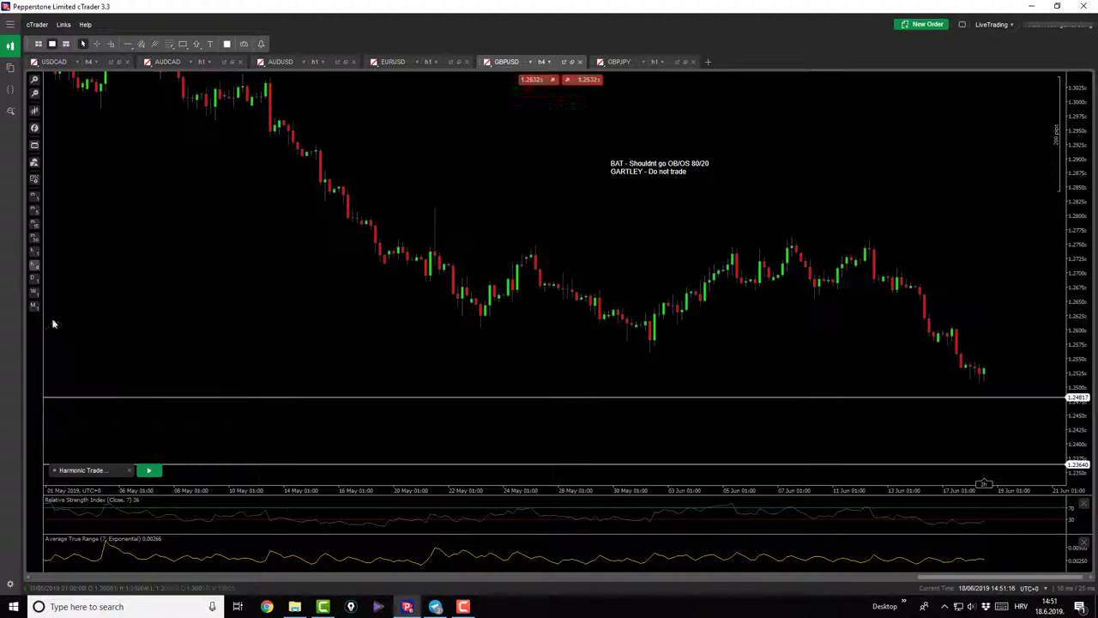
click(35, 278)
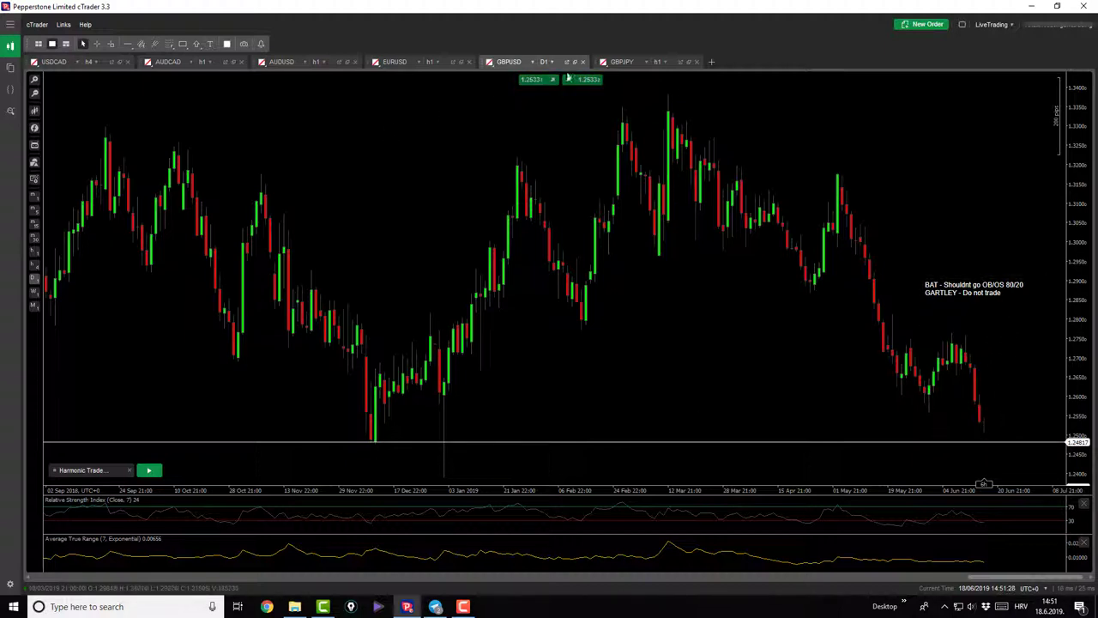
- On GBPJPY m15, draw trend lines along the top and bottom of the 18 June range, at about 135.80 and 135.60
click(621, 62)
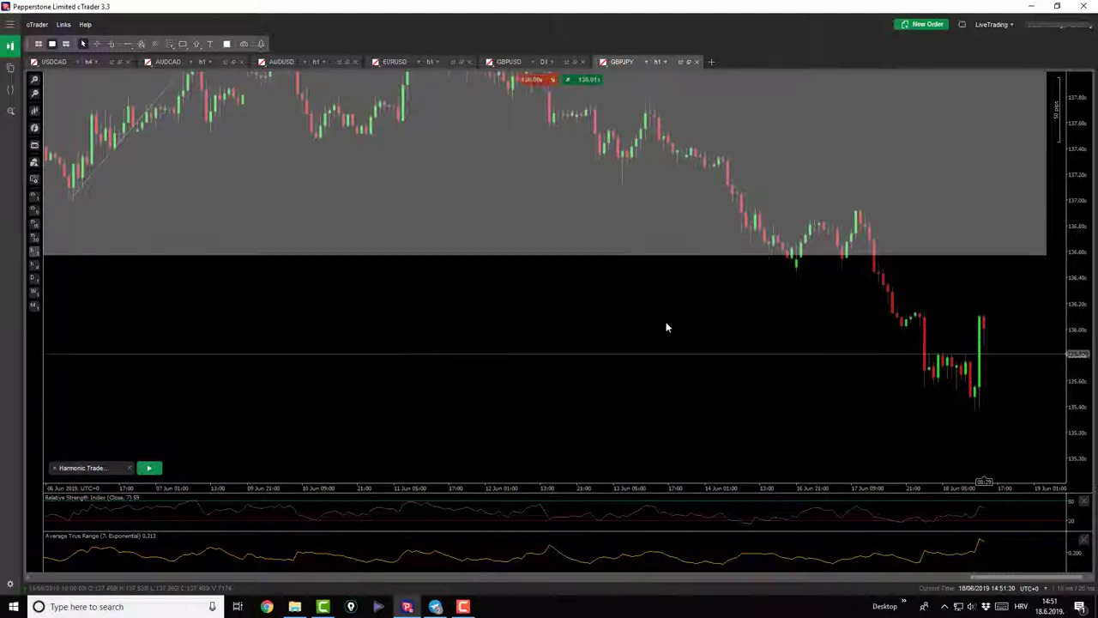
click(35, 227)
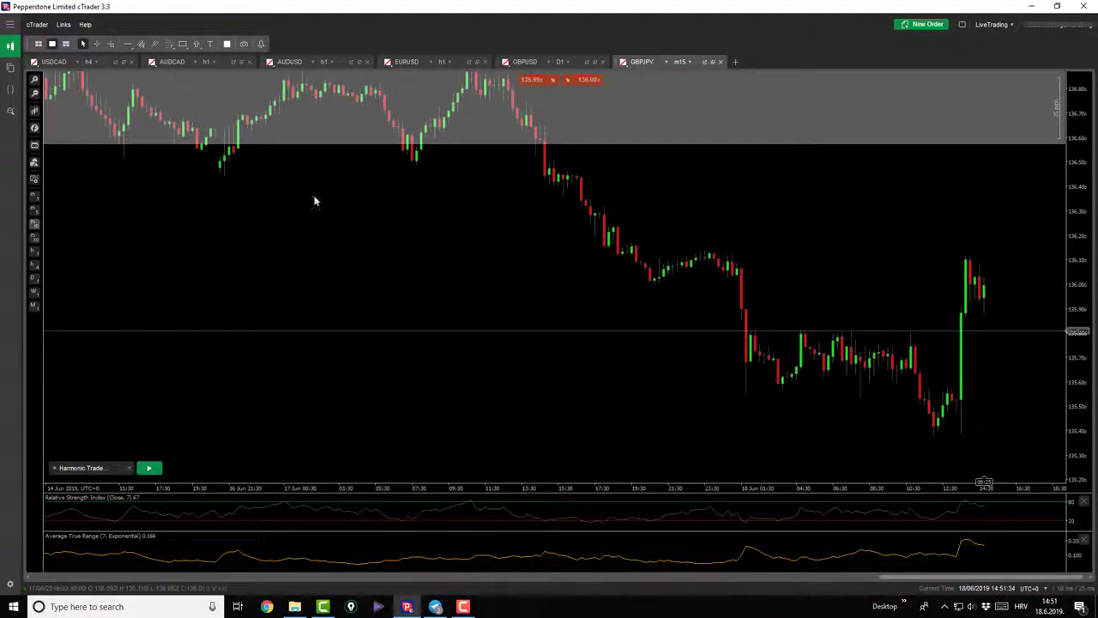
click(142, 44)
click(143, 88)
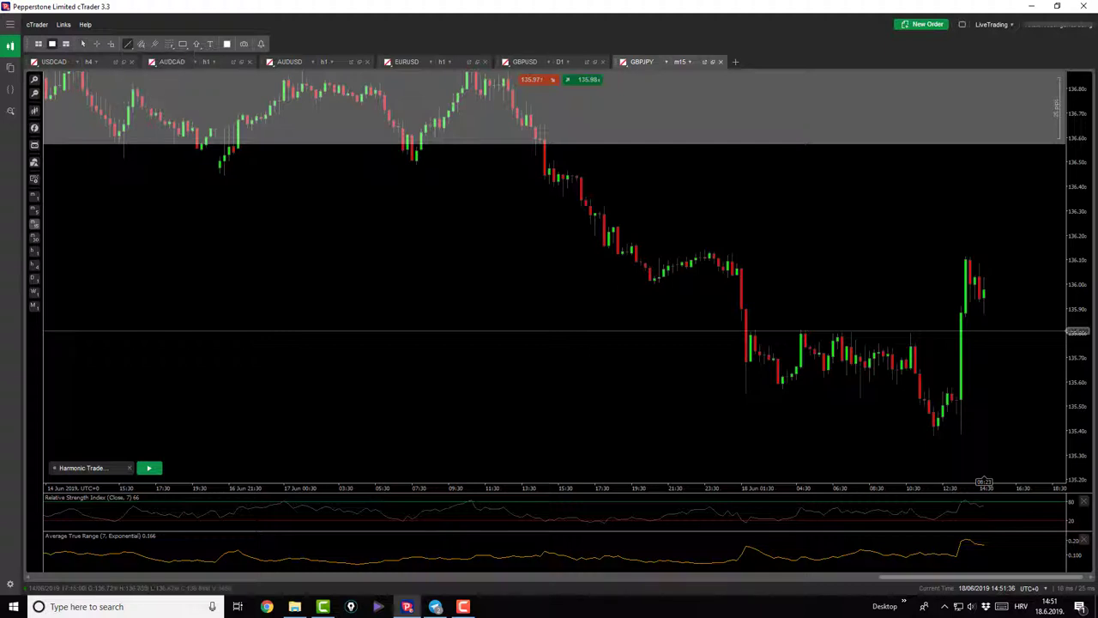
drag(747, 329, 911, 332)
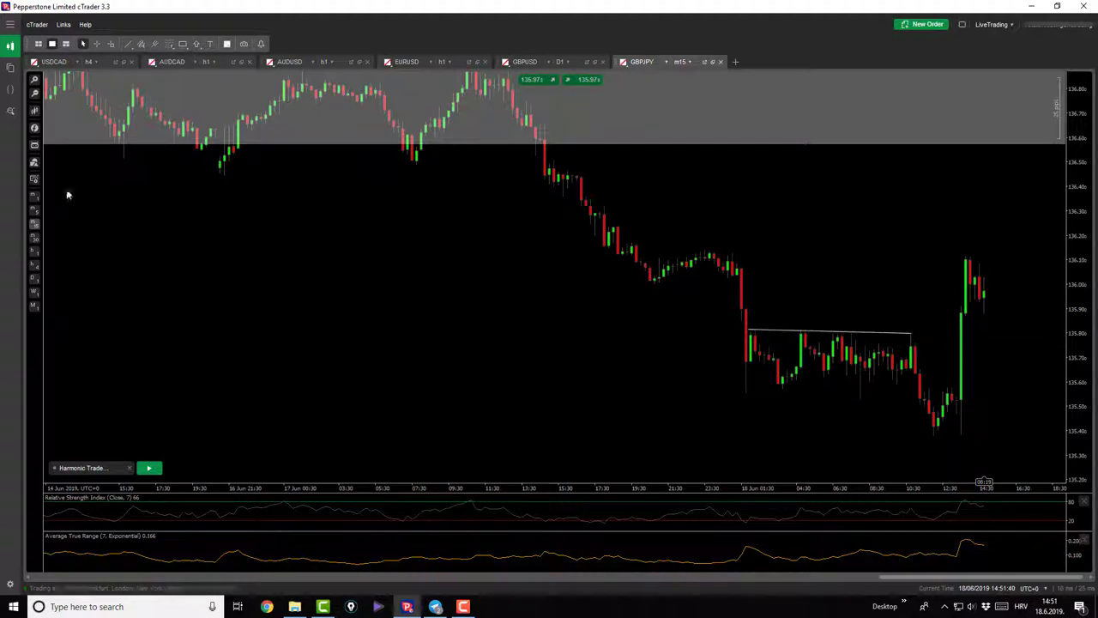
click(128, 44)
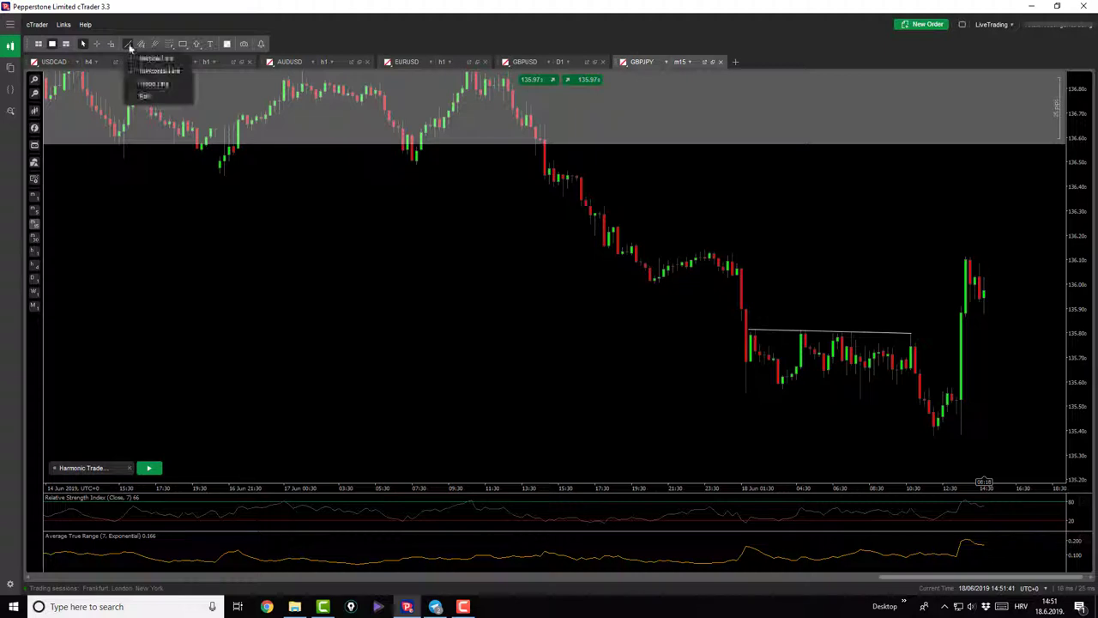
click(154, 83)
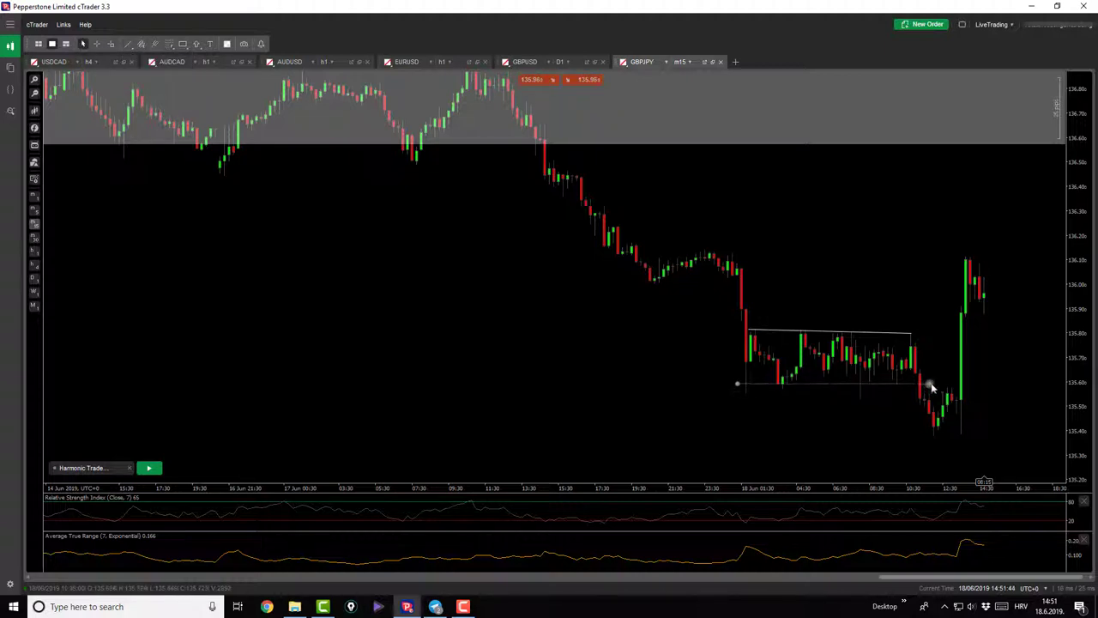